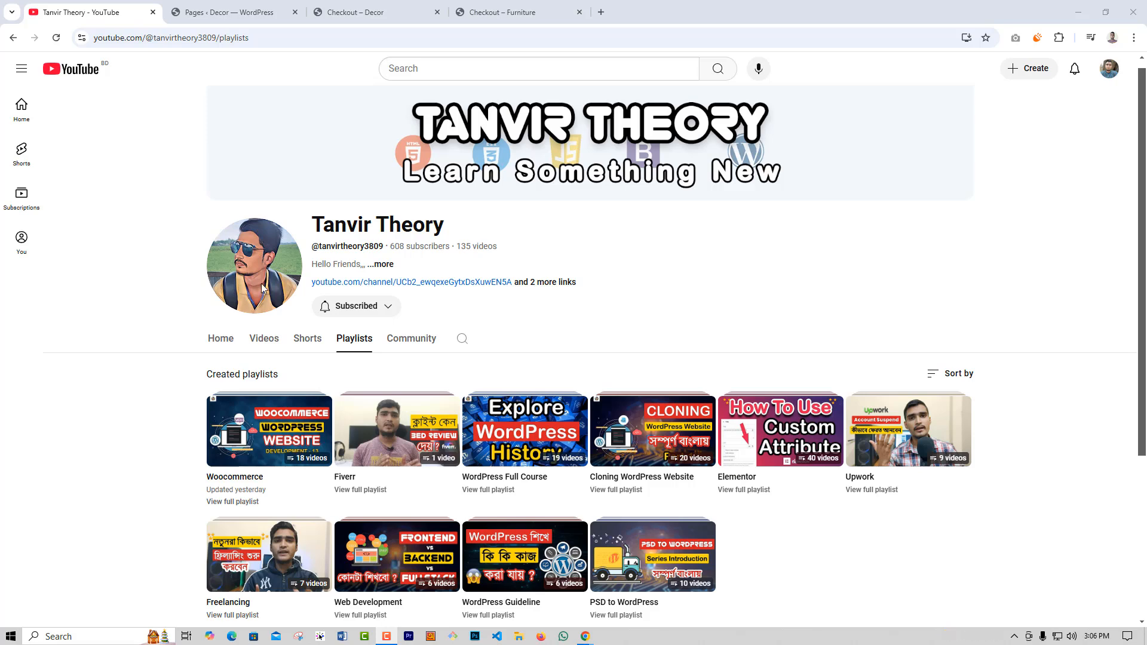
Compare the Furniture demo's checkout page with the Decor site's current checkout page, including billing fields and order summary
left_click(505, 12)
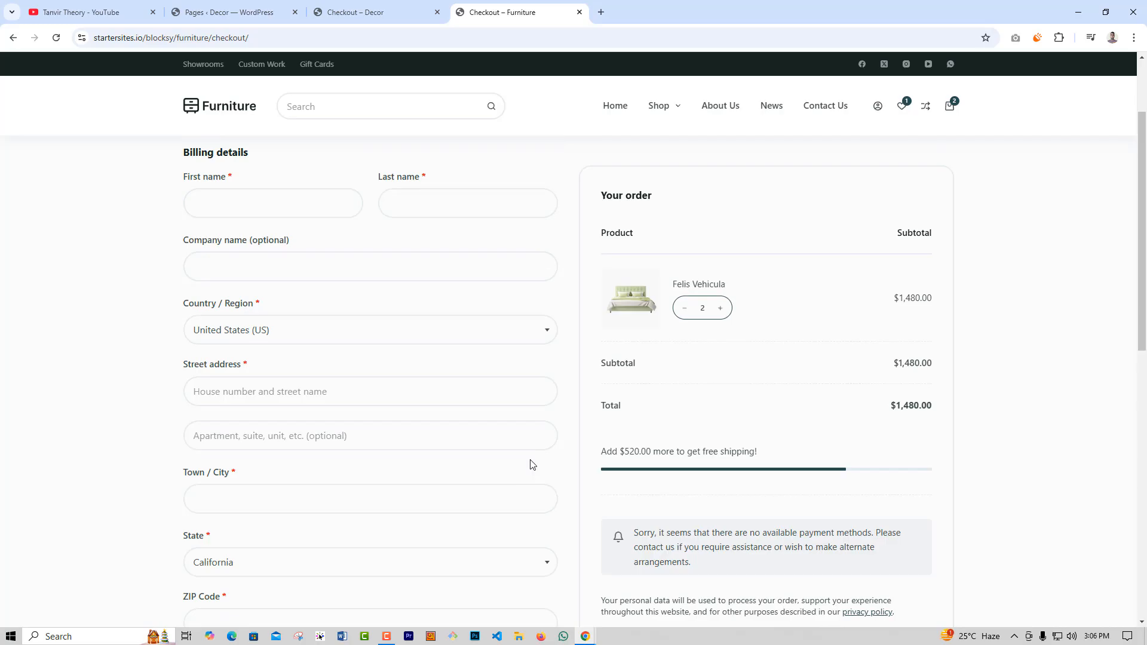
scroll(532, 475, "up", 2)
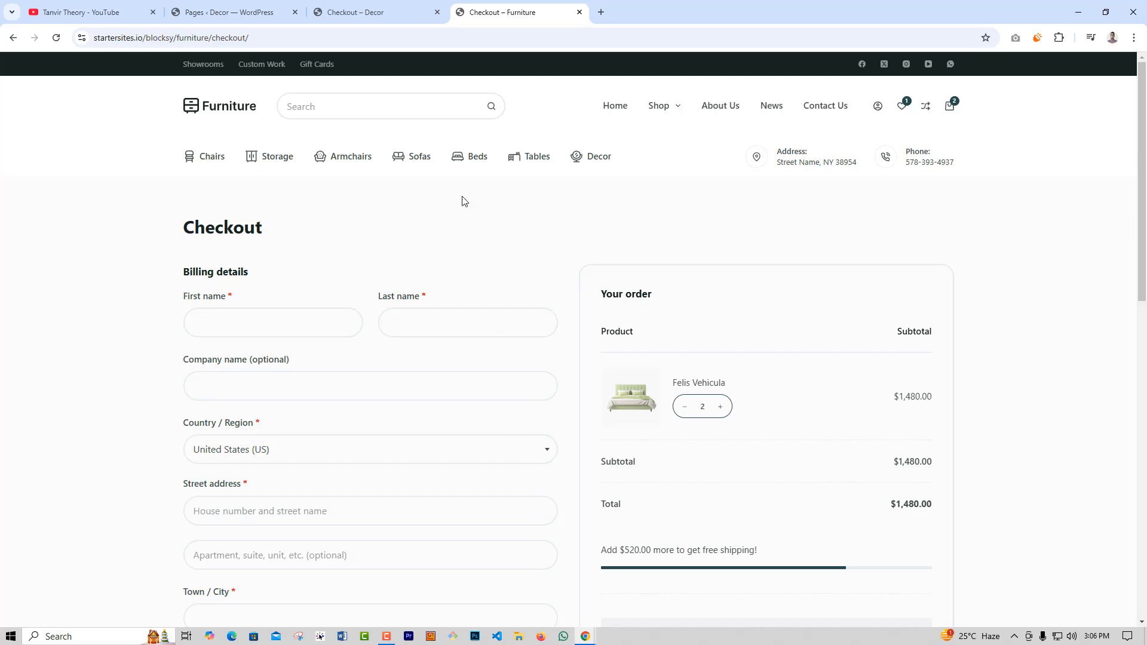
left_click(403, 11)
scroll(467, 401, "down", 1)
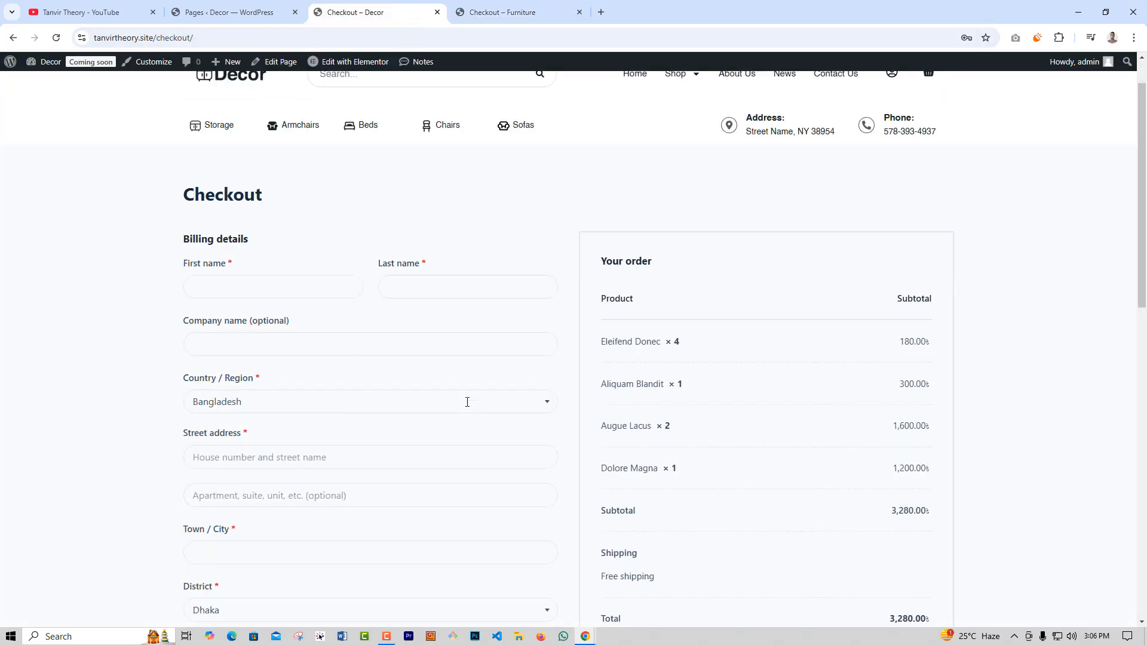
scroll(468, 402, "down", 6)
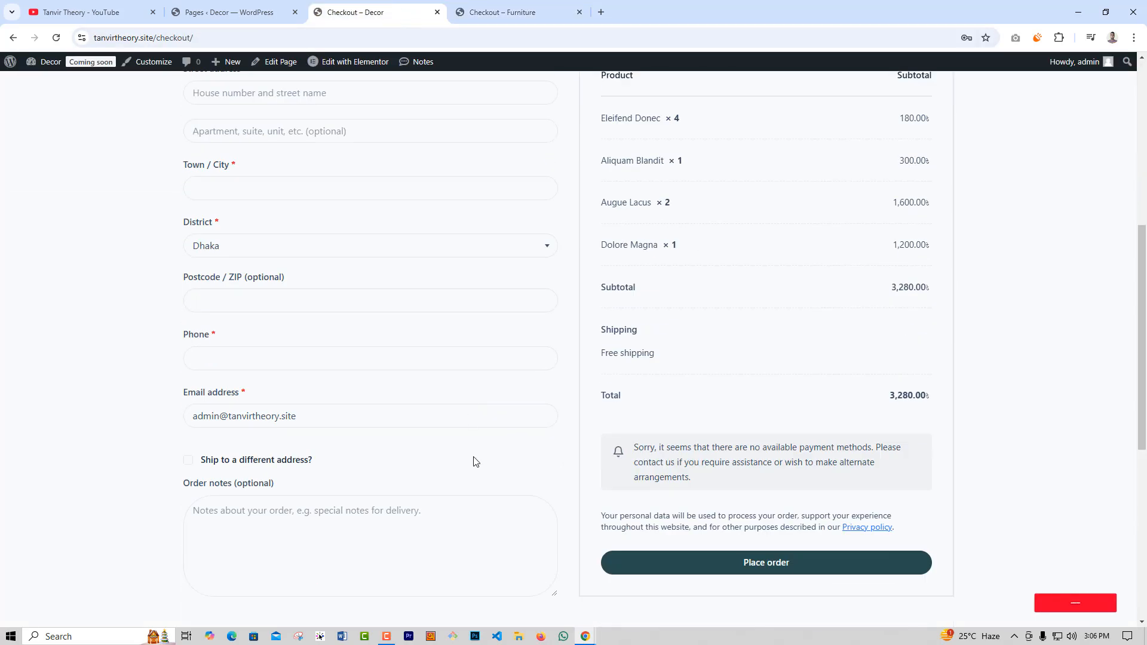
scroll(475, 462, "up", 6)
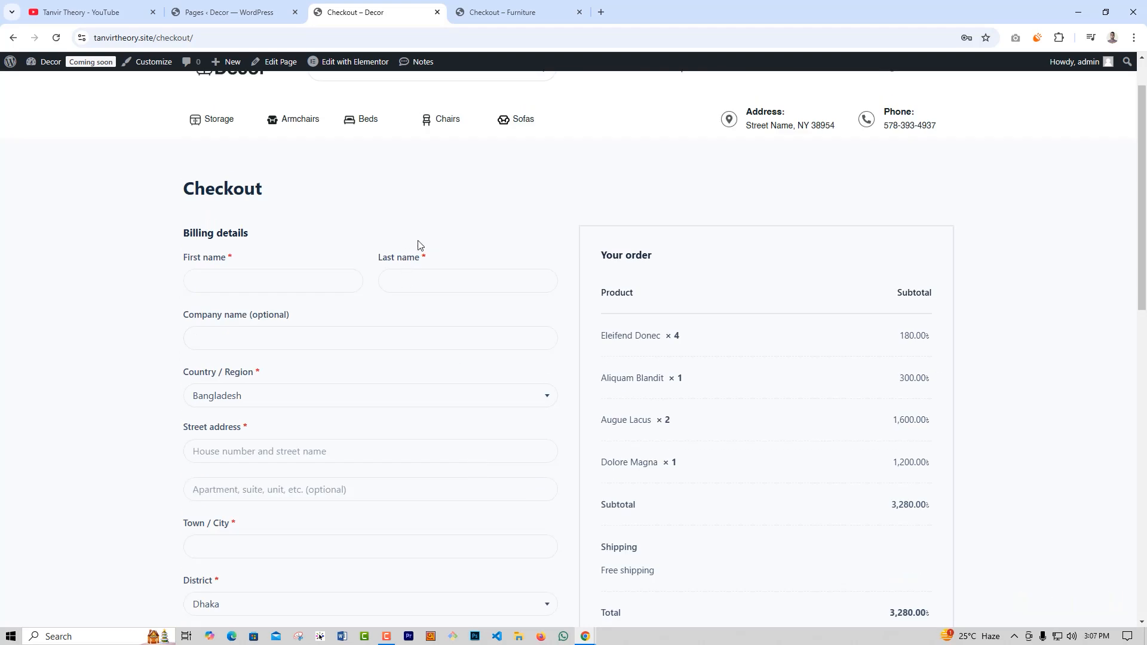
Create a new WordPress page titled "Checkout page" in a separate browser tab and publish it
left_click(244, 13)
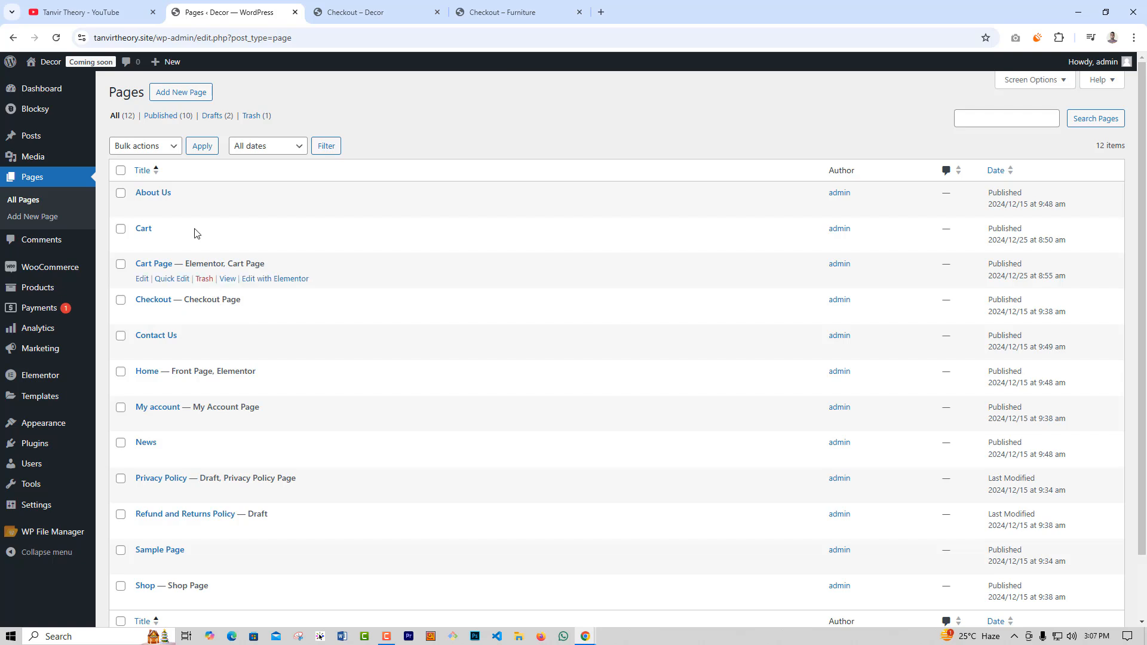
right_click(184, 94)
left_click(242, 107)
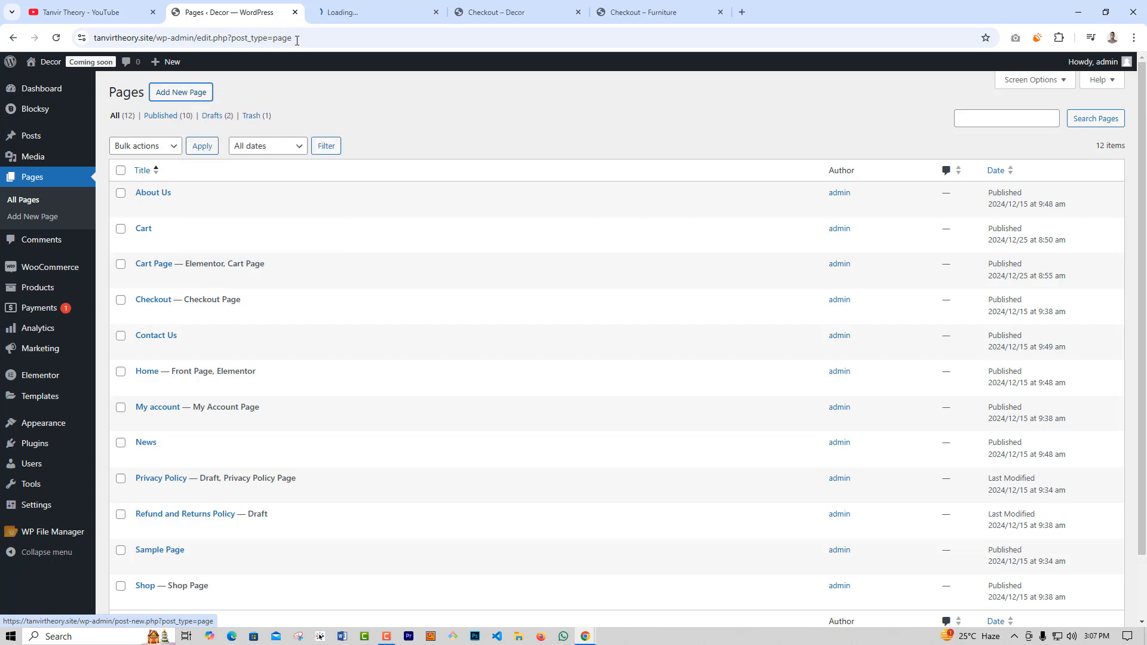
left_click(352, 12)
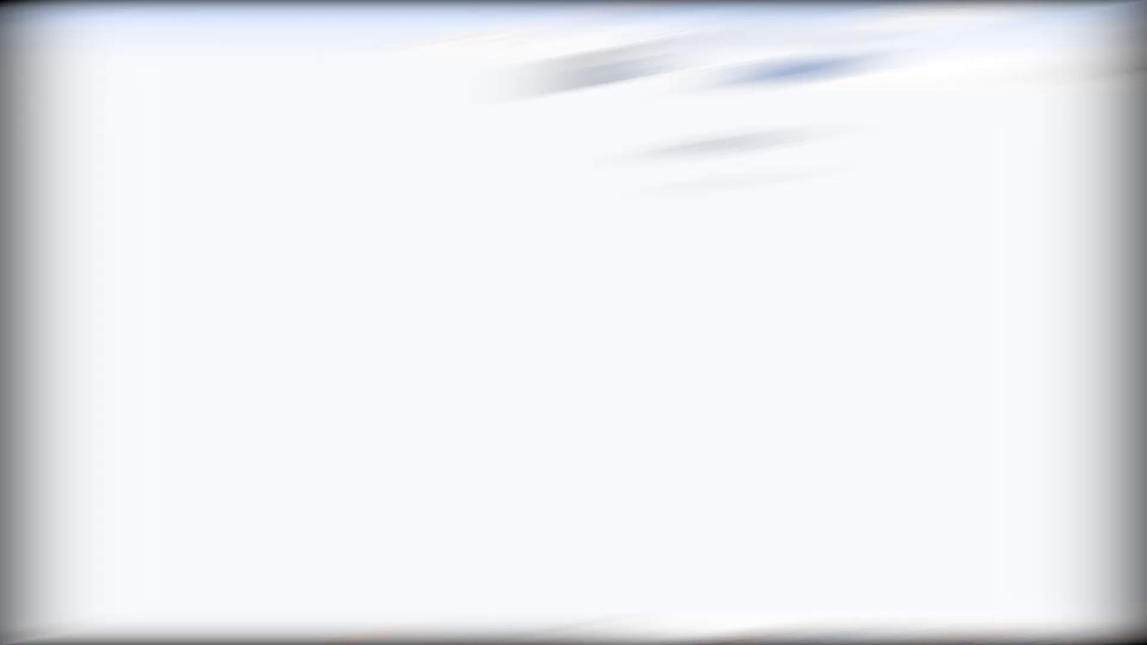
type("Ca")
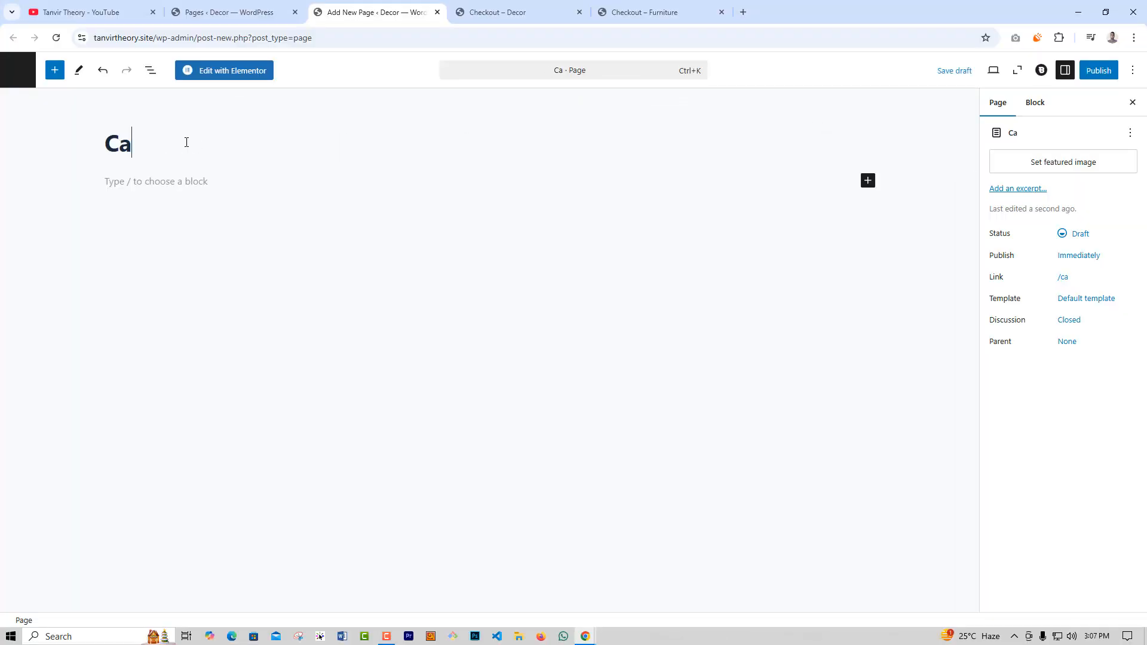
key("BackSpace")
type("heckout ")
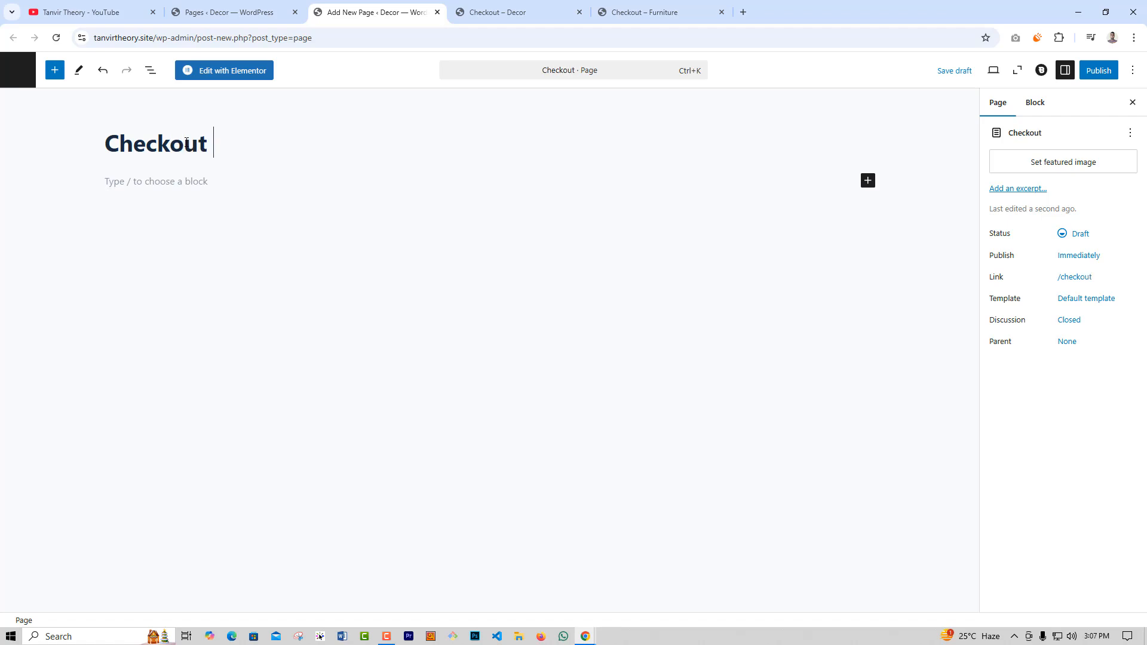
type("page")
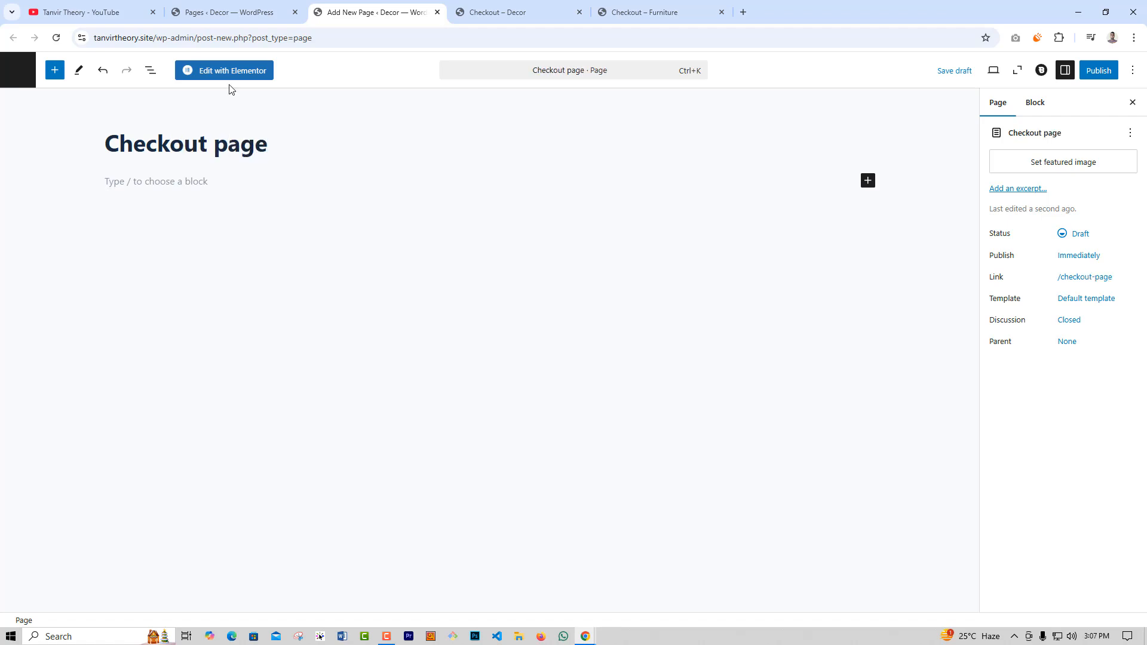
left_click(1088, 75)
left_click(1088, 74)
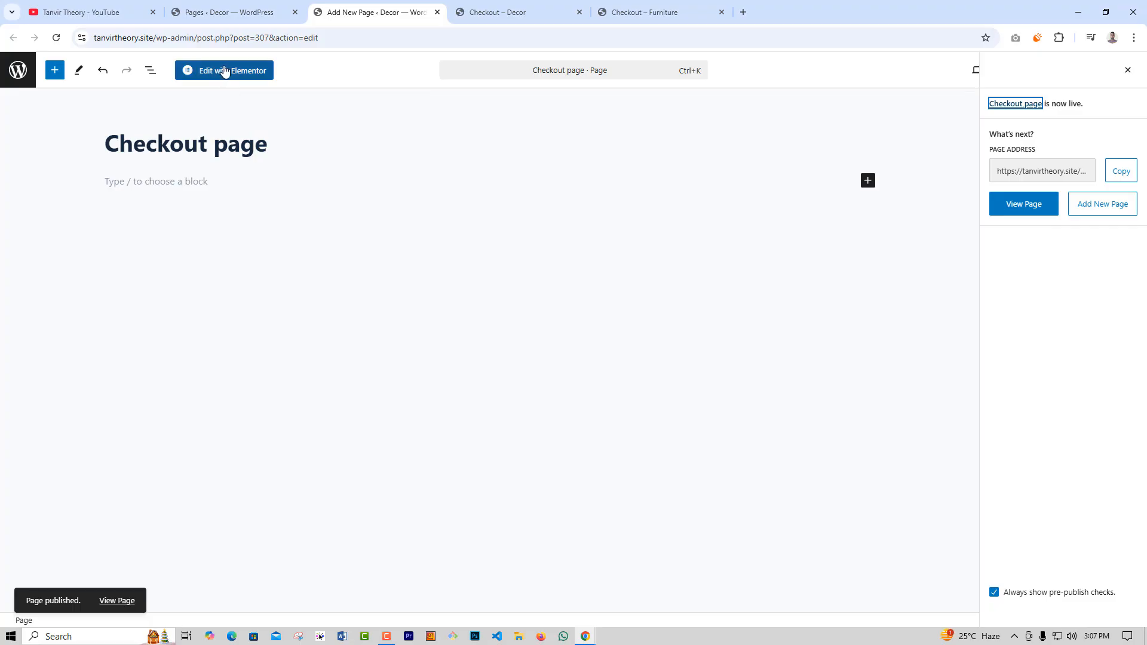
Edit the new page with Elementor, adding a single-column section that holds the Checkout widget
left_click(226, 70)
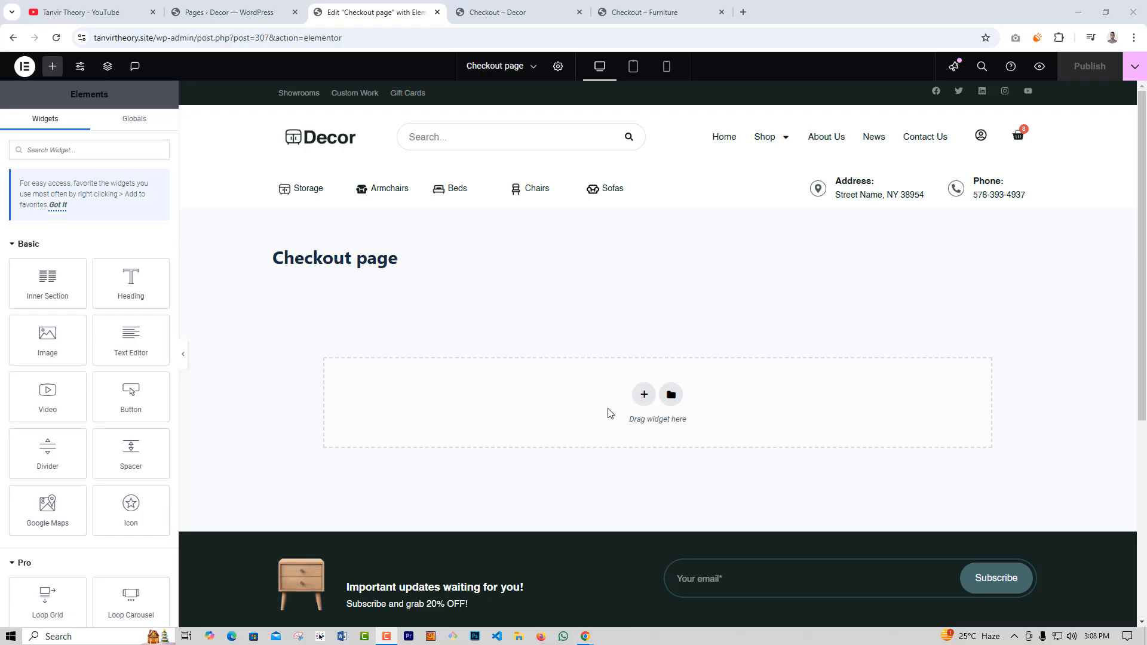
left_click(644, 395)
left_click(493, 417)
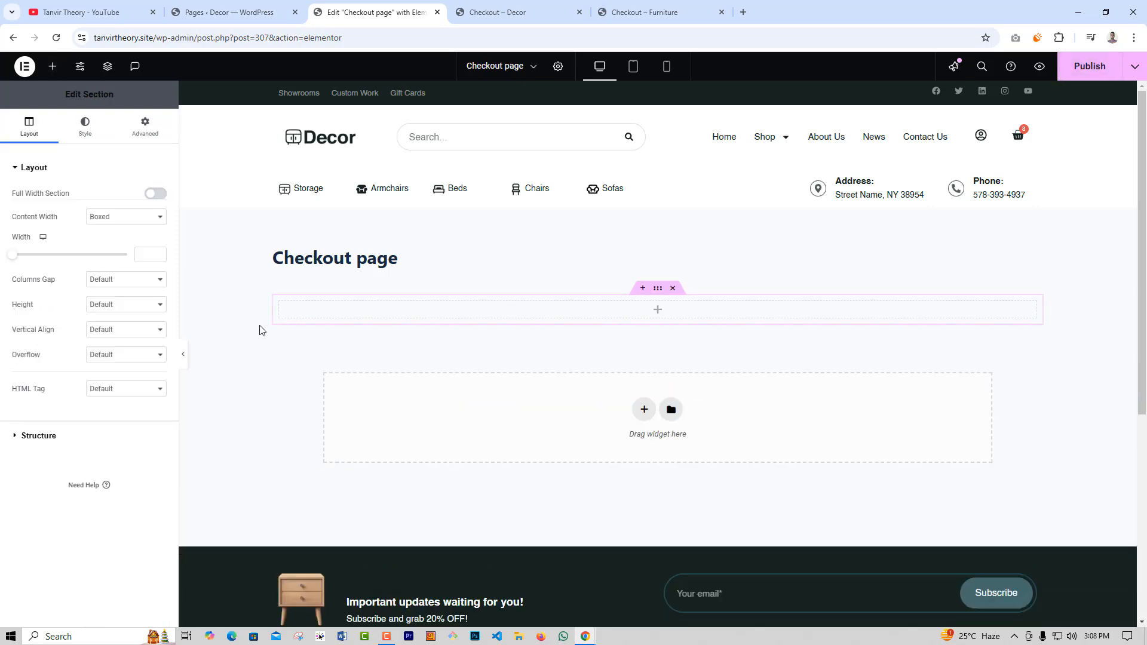
left_click(53, 66)
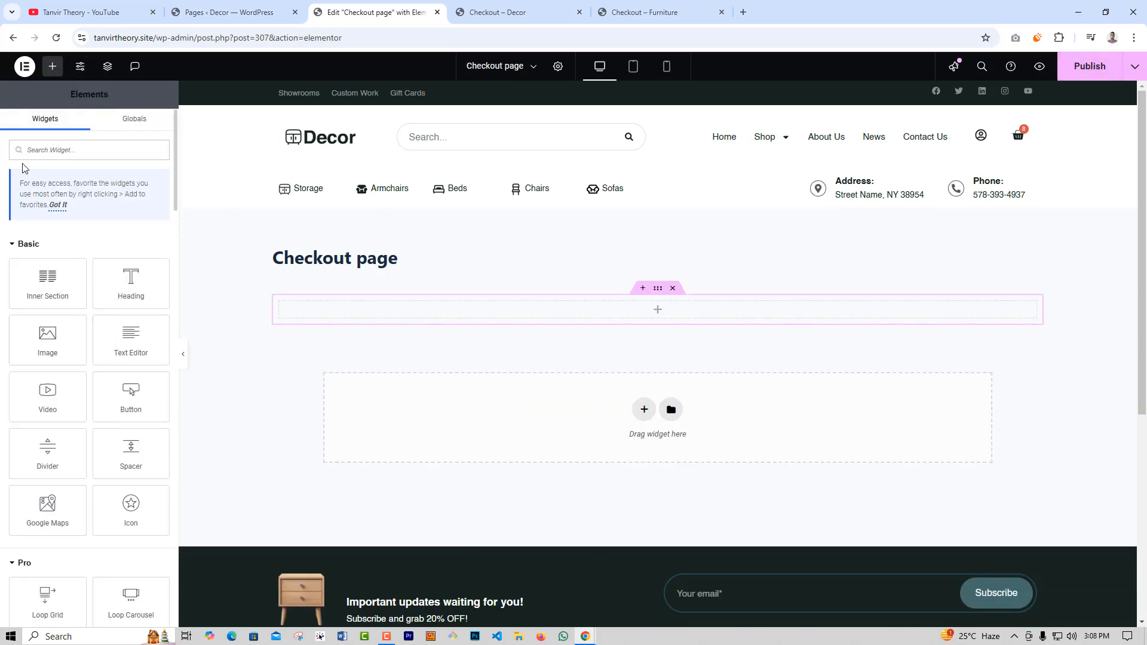
type("check")
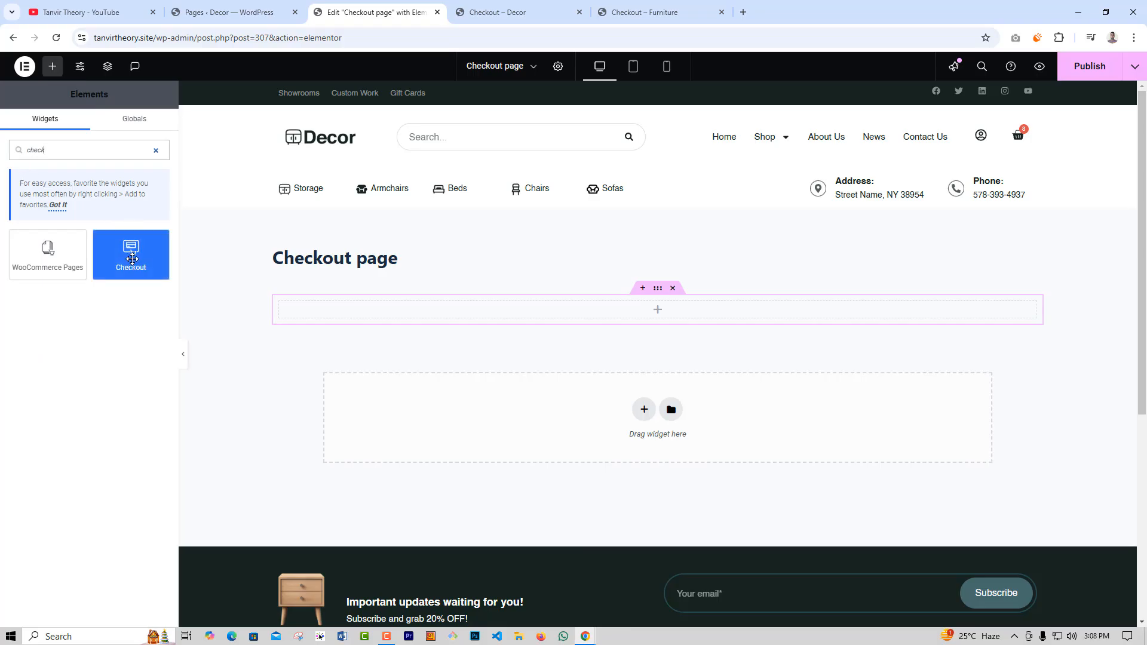
left_click_drag(127, 259, 418, 314)
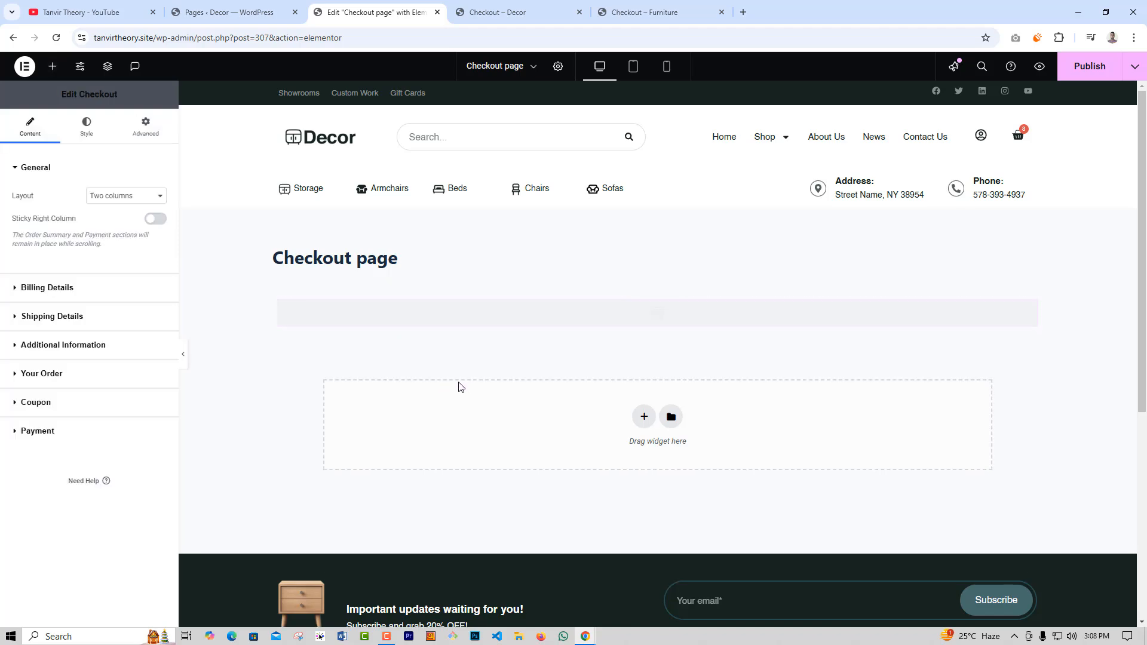
Examine the Checkout widget's layout on the page and its Billing Details form items, including the Company Name options
scroll(622, 432, "down", 6)
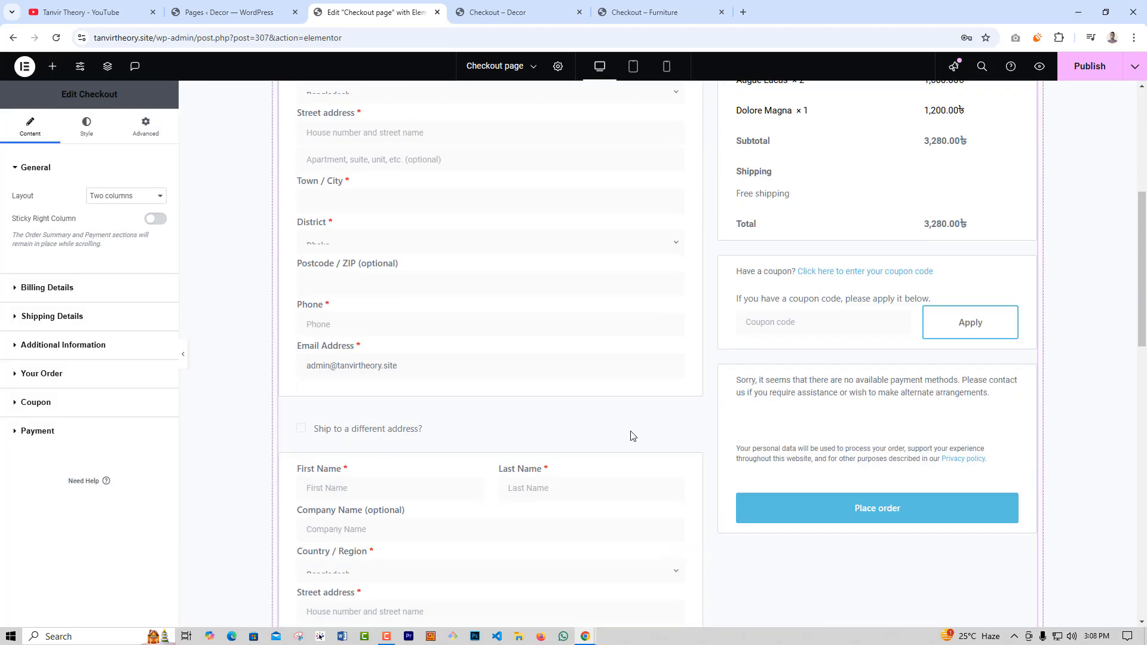
scroll(645, 446, "down", 4)
scroll(655, 465, "down", 3)
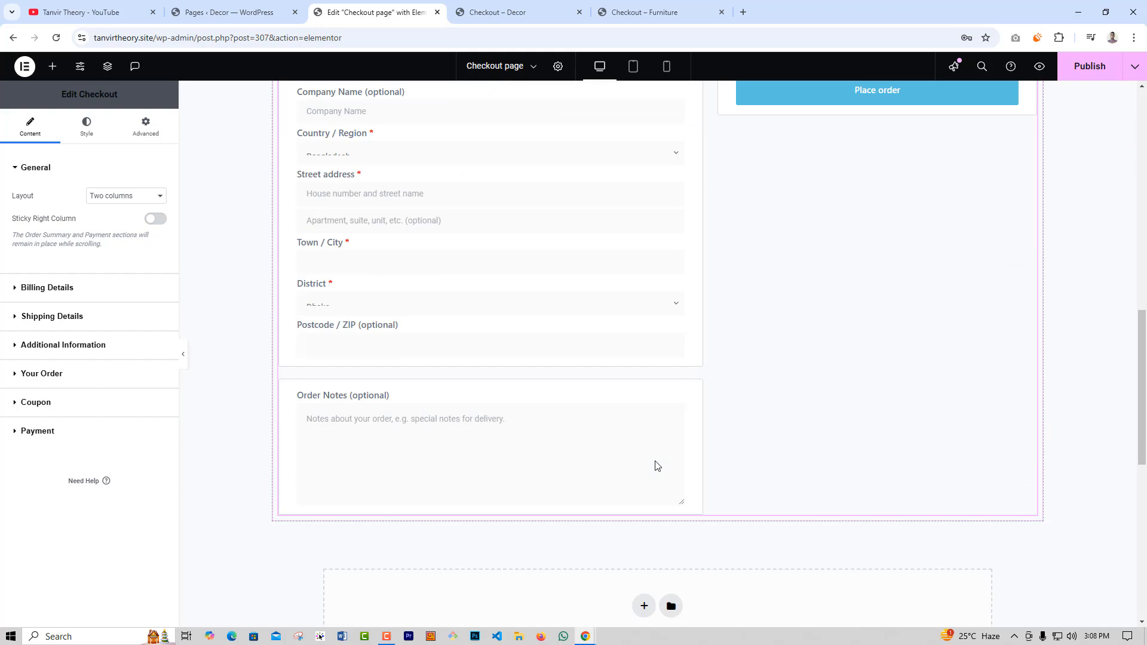
scroll(744, 463, "up", 10)
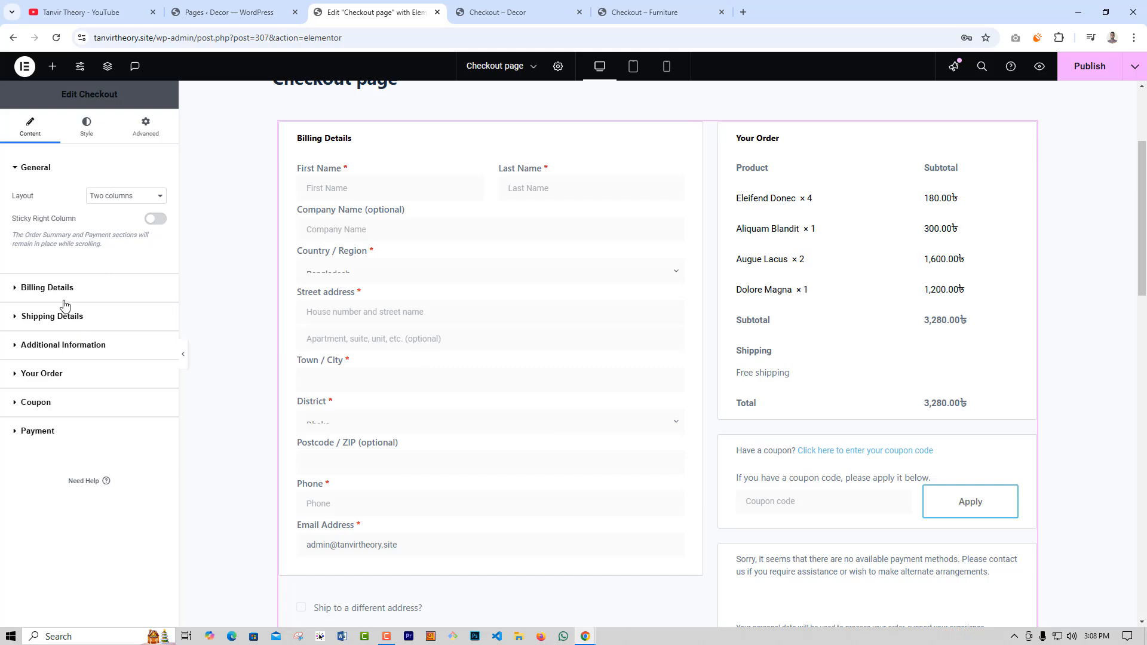
left_click(117, 292)
scroll(82, 386, "down", 2)
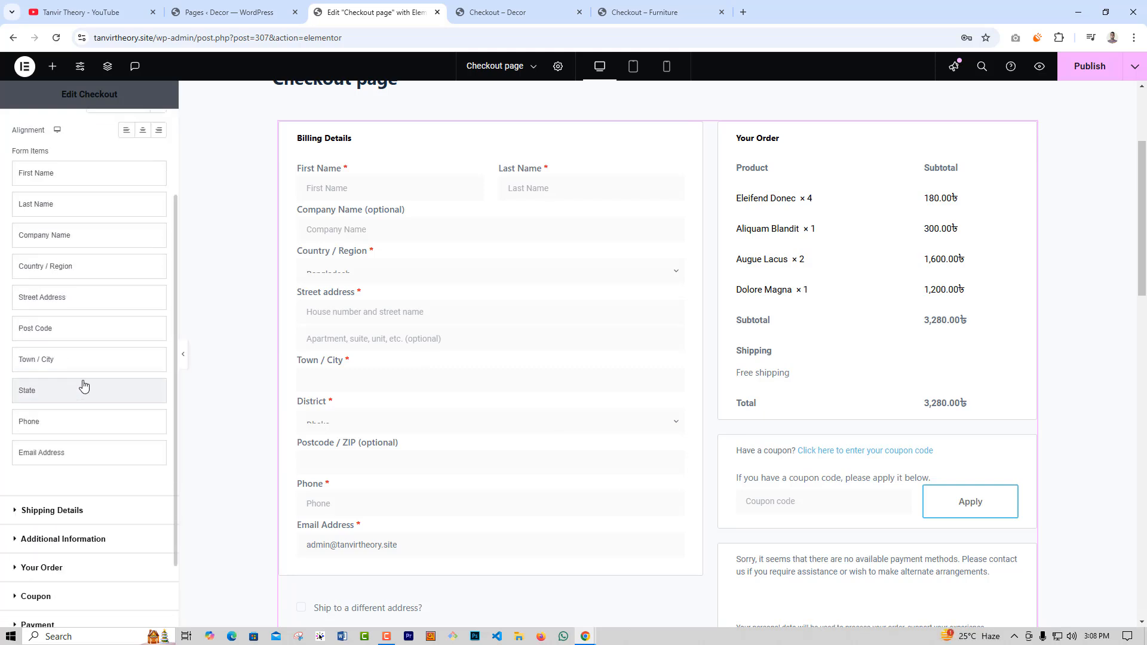
left_click(75, 235)
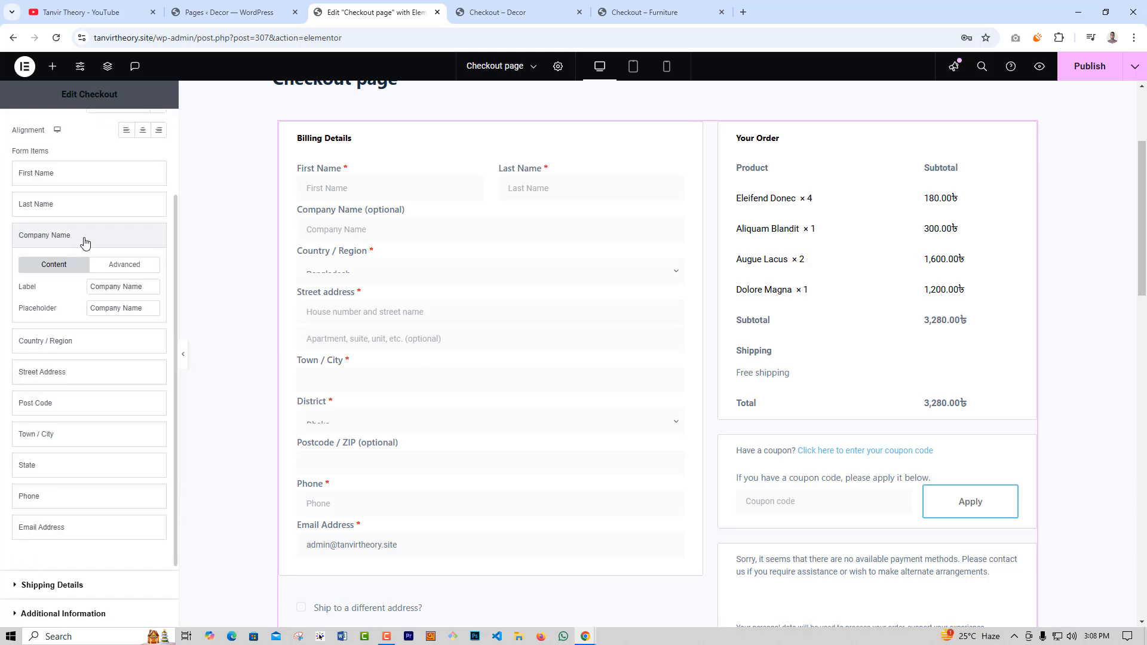
left_click(82, 239)
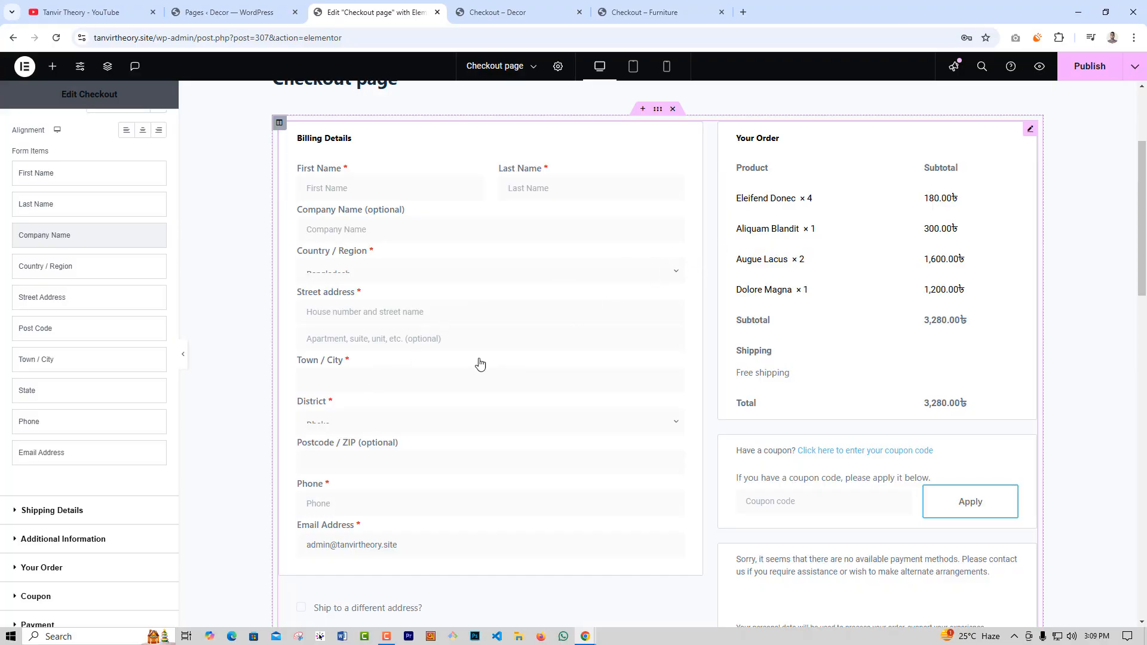
Publish the Elementor page and decline saving it as the WooCommerce checkout page
left_click(1089, 67)
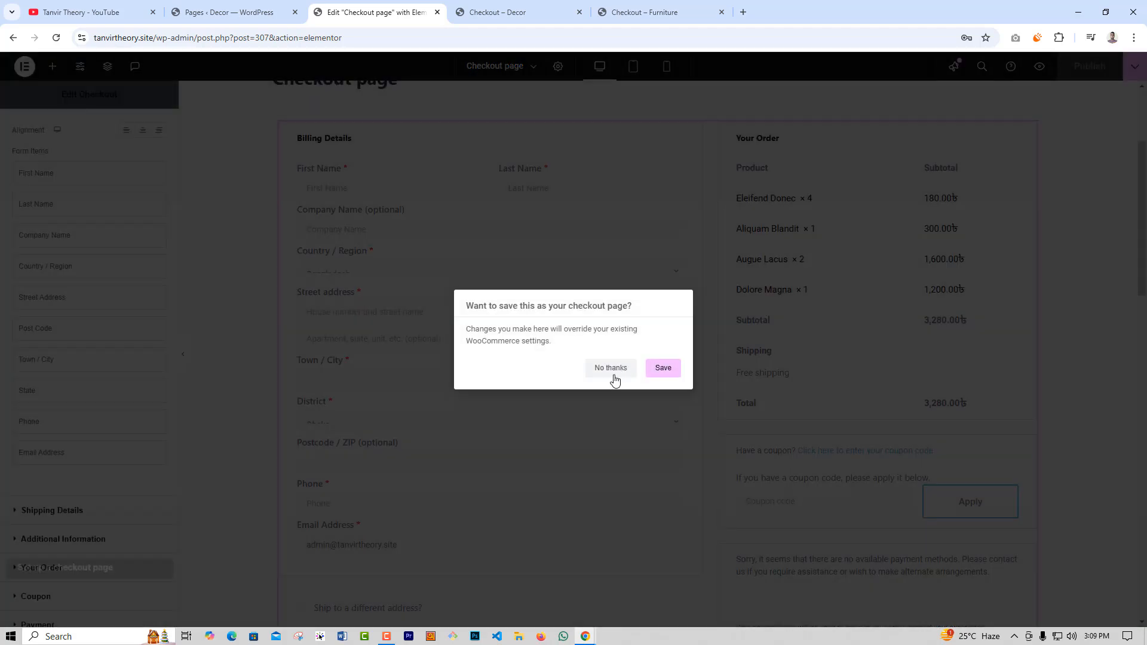
left_click(611, 368)
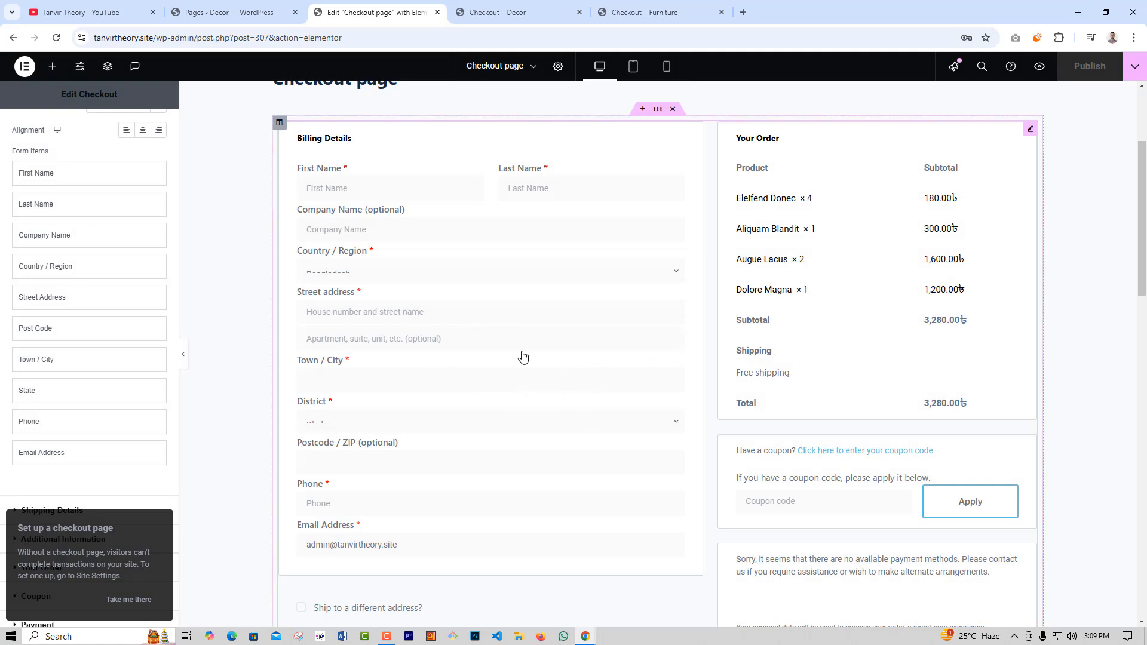
Reload the Decor site's live checkout page and compare it with the Elementor checkout design
left_click(523, 12)
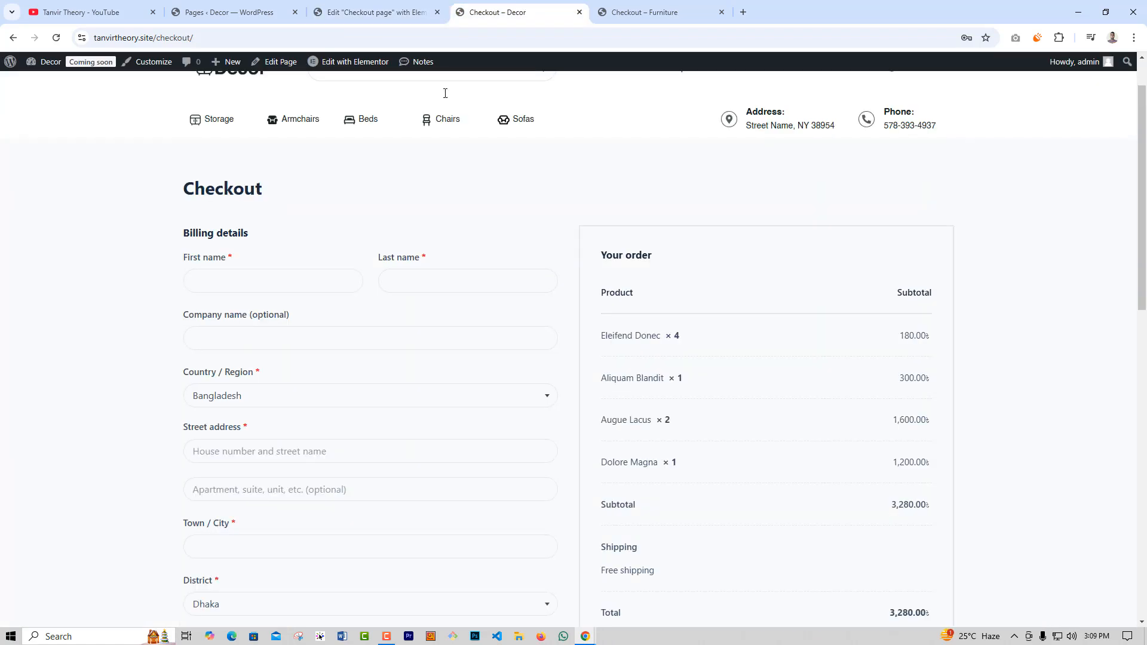
left_click(56, 38)
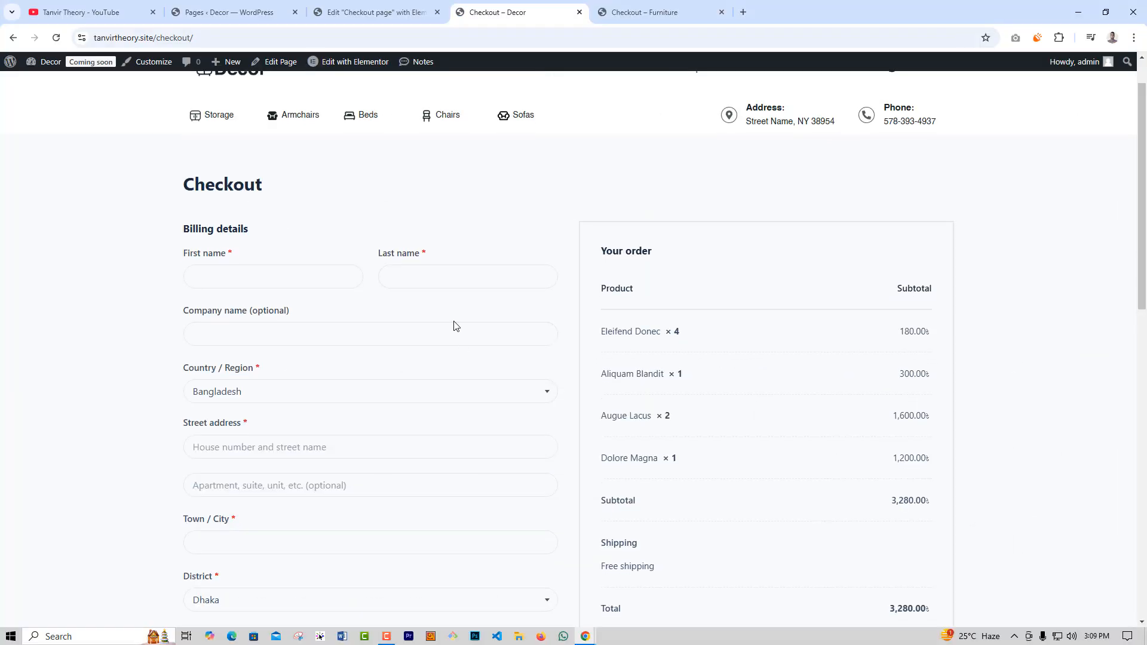
key("ctrl+shift+Tab")
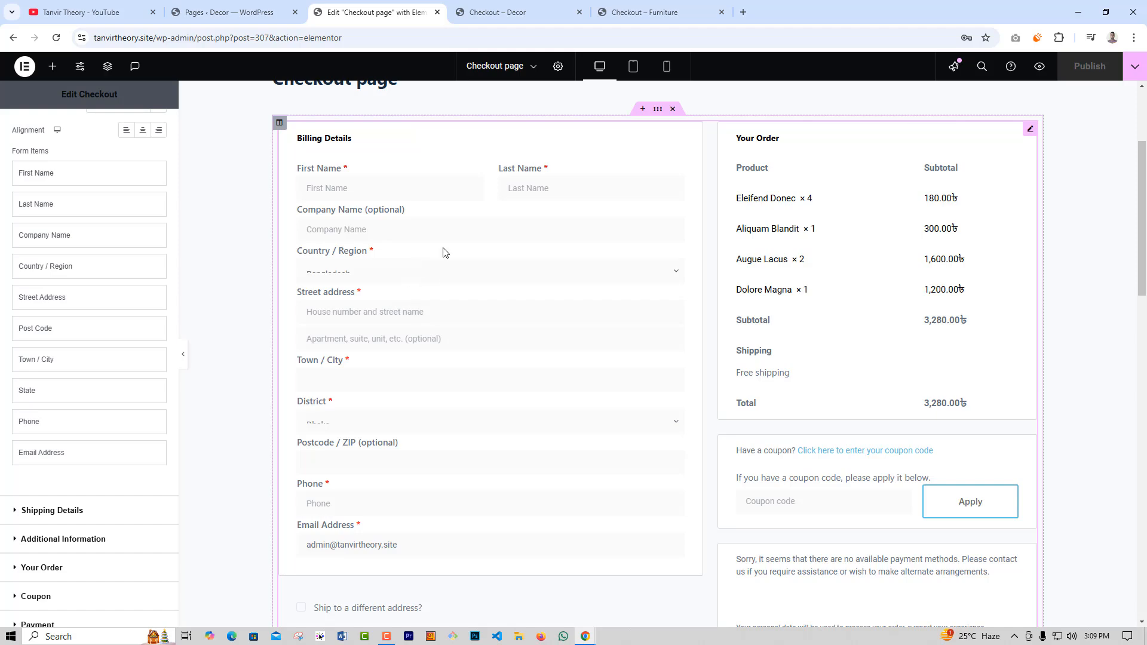
left_click(487, 13)
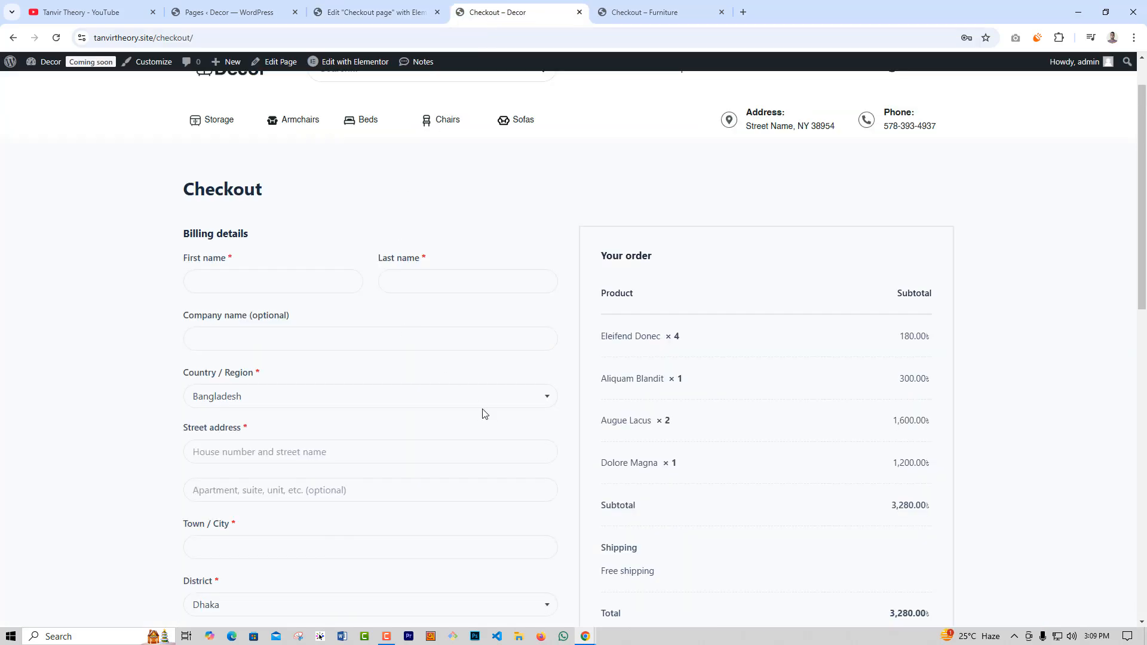
scroll(478, 419, "down", 3)
scroll(457, 388, "up", 2)
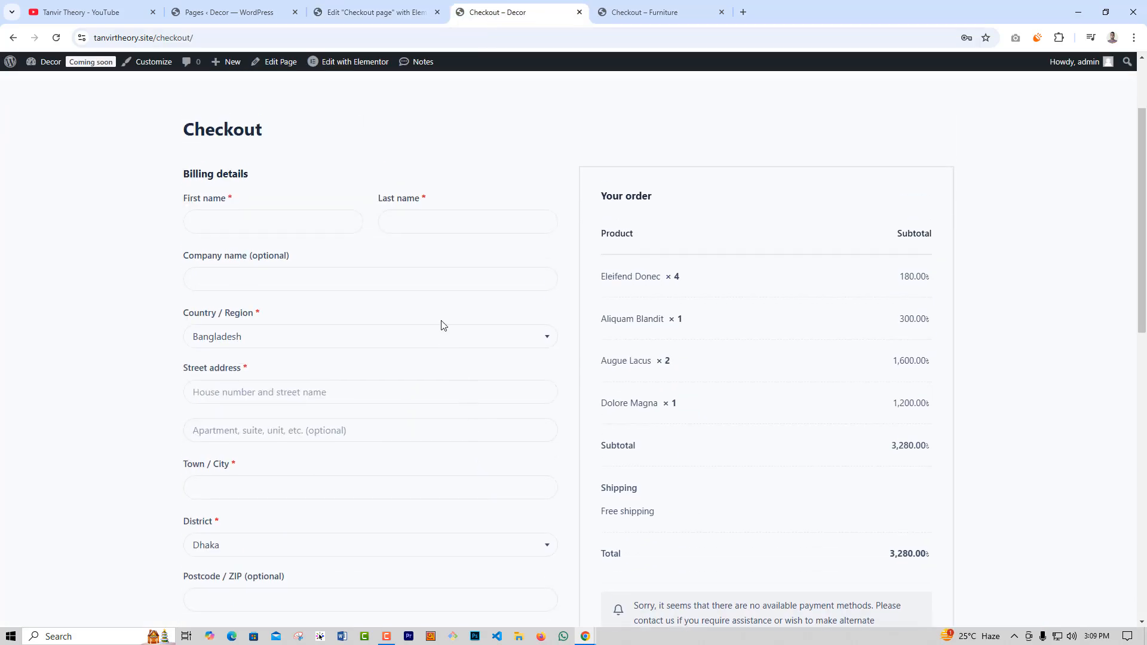
In WooCommerce's advanced page setup, assign "Checkout page (ID: 307)" as the checkout page and save the settings
left_click(230, 12)
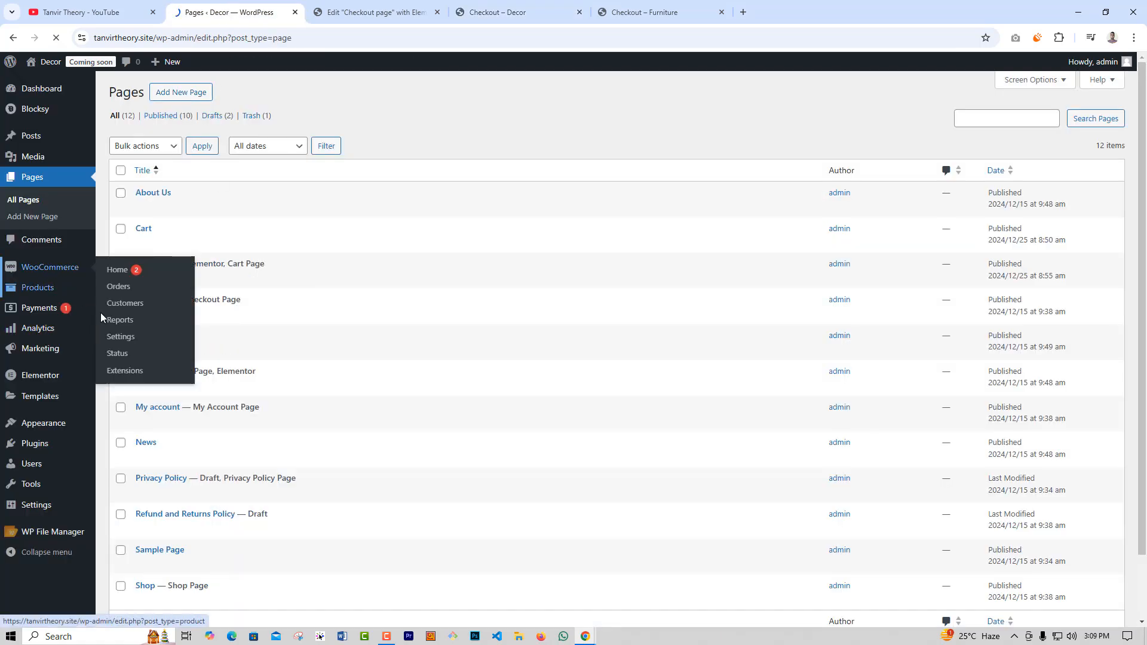
left_click(117, 334)
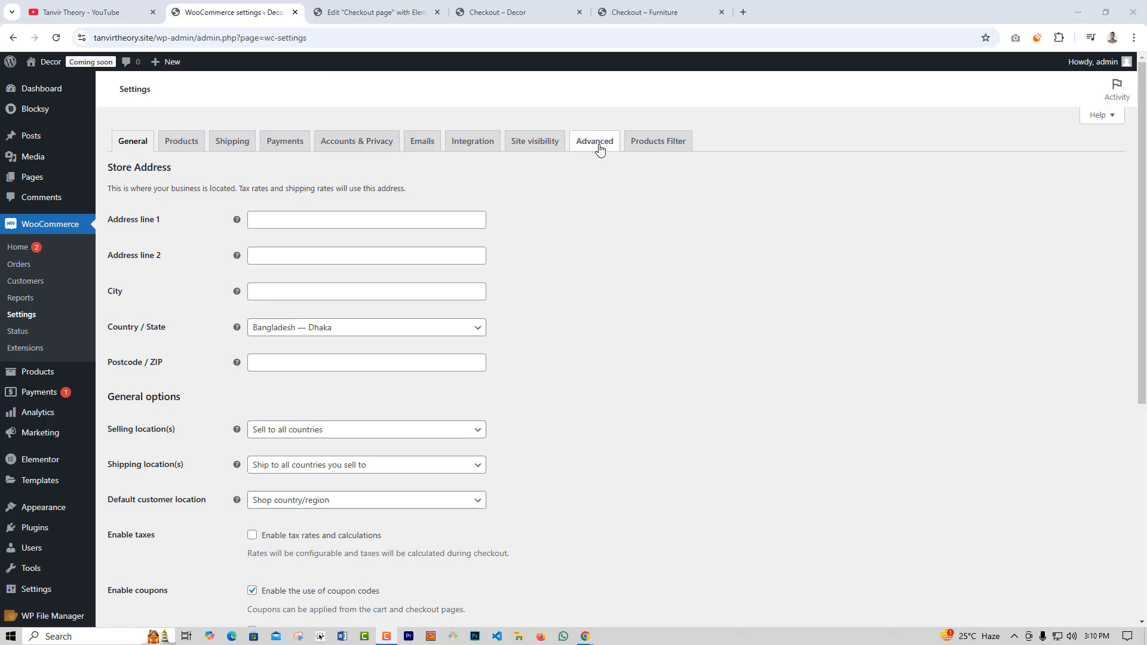
left_click(600, 148)
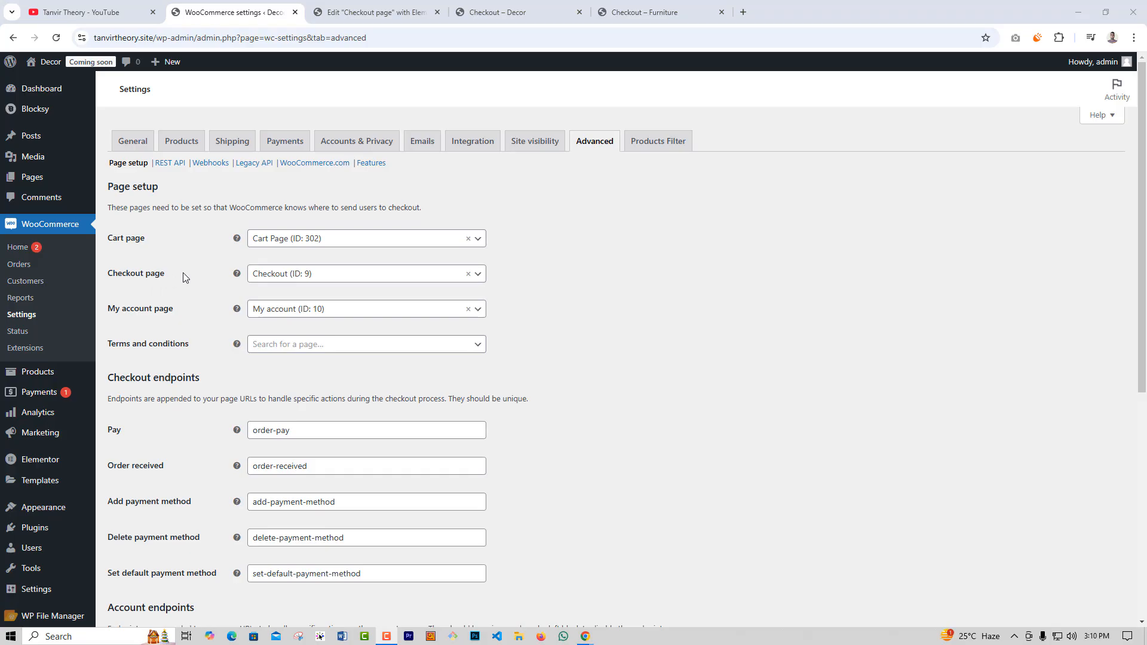
left_click(293, 276)
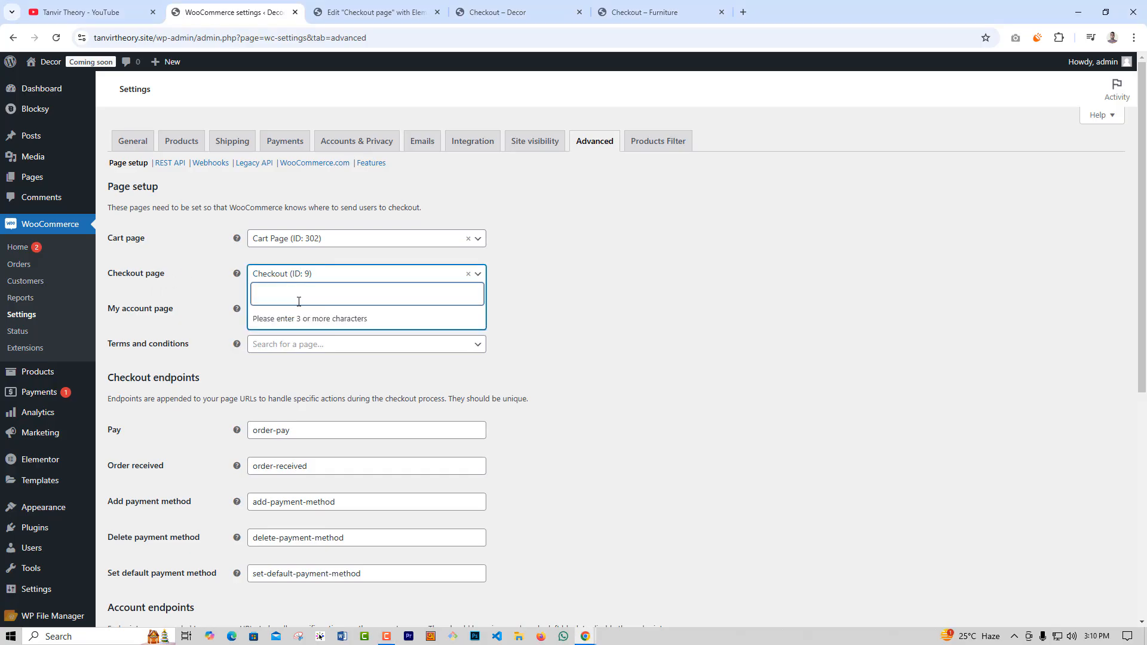
type("heckout")
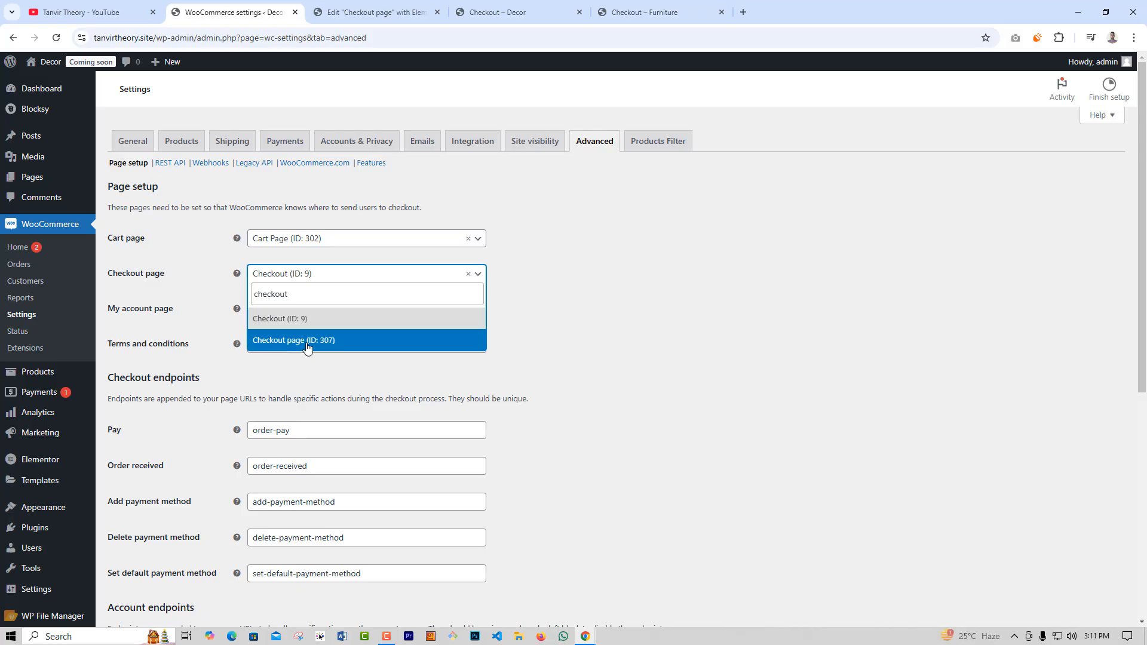
left_click(305, 340)
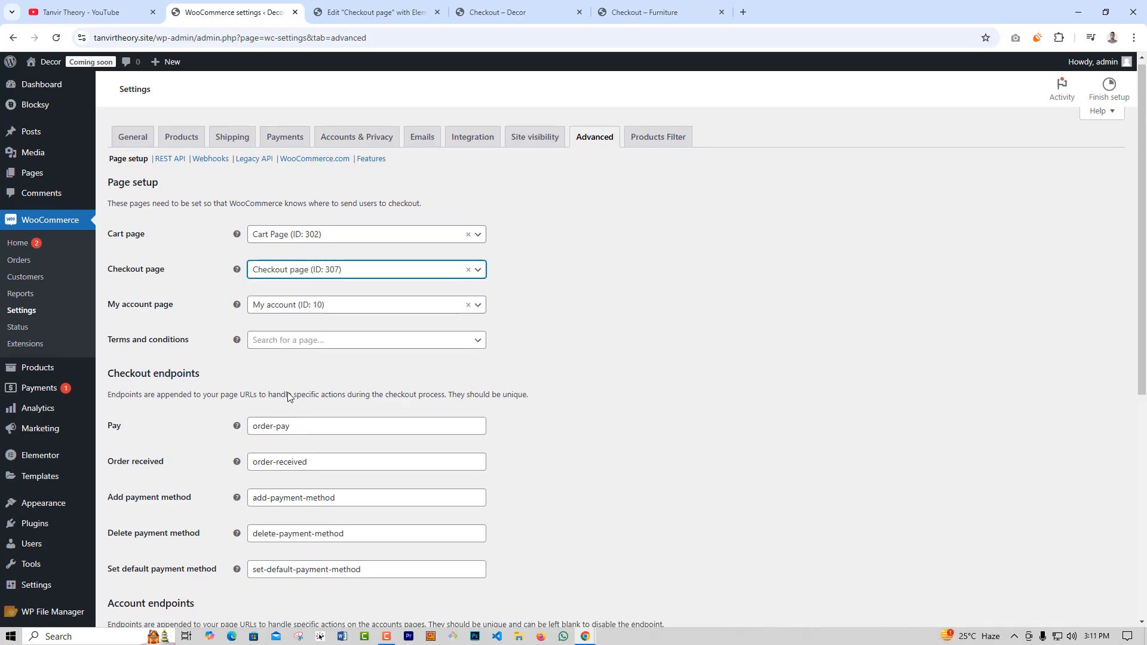
scroll(290, 398, "down", 6)
left_click(133, 601)
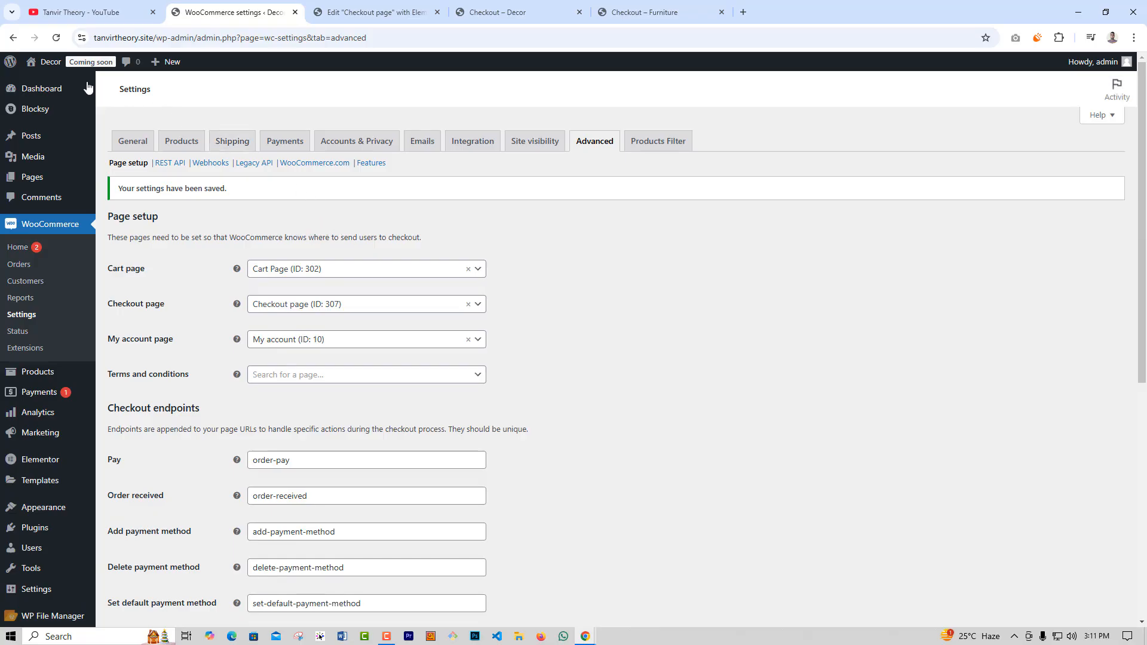
Visit the Decor store's shop page and proceed to checkout from the mini cart
left_click(44, 97)
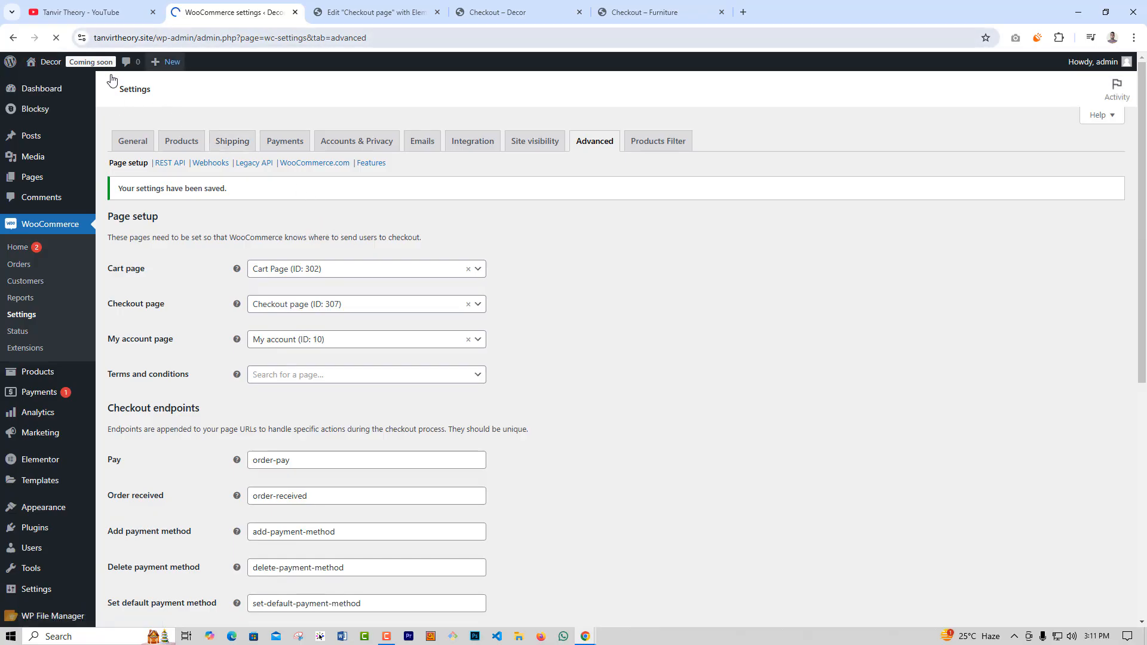
left_click(498, 12)
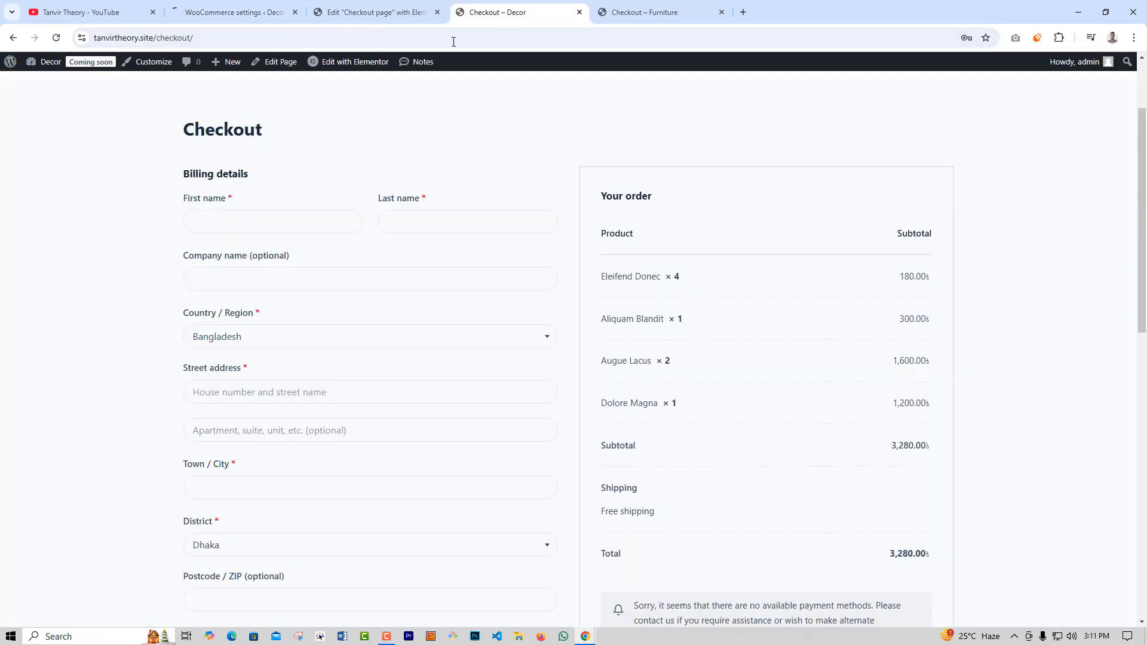
left_click(56, 37)
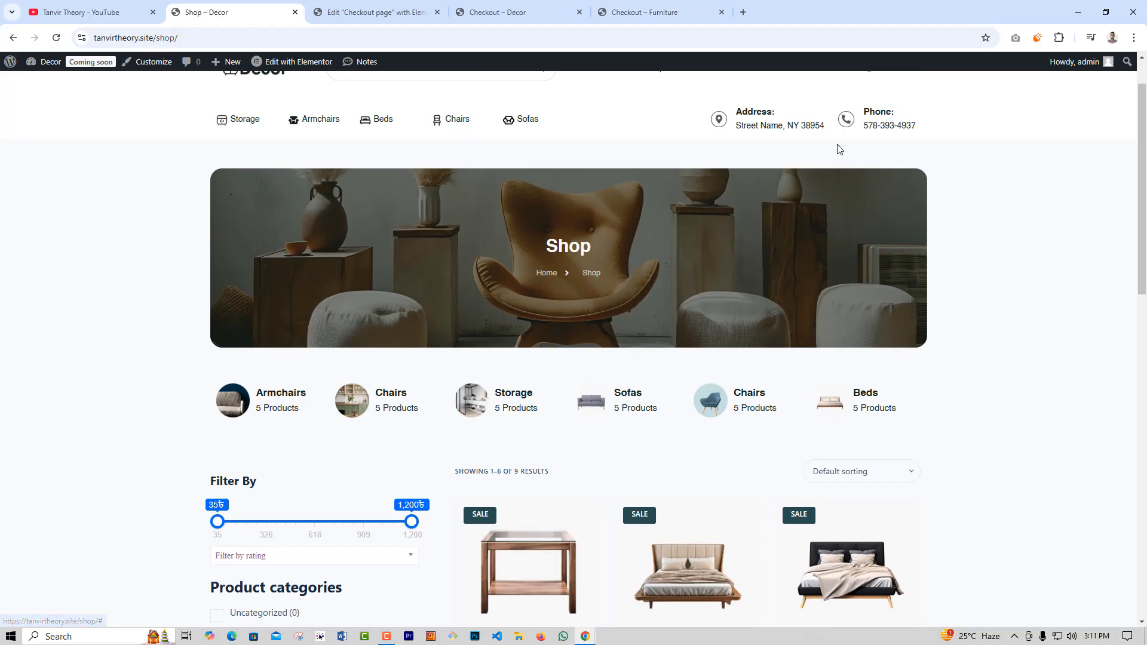
scroll(862, 152, "up", 1)
left_click(904, 128)
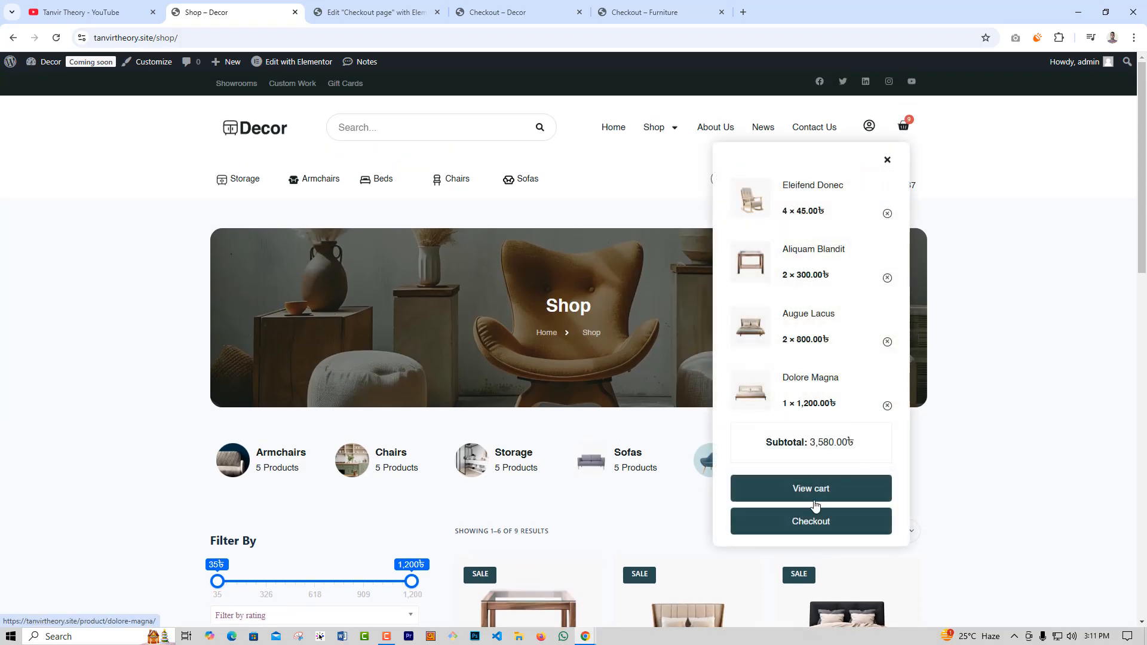
left_click(814, 524)
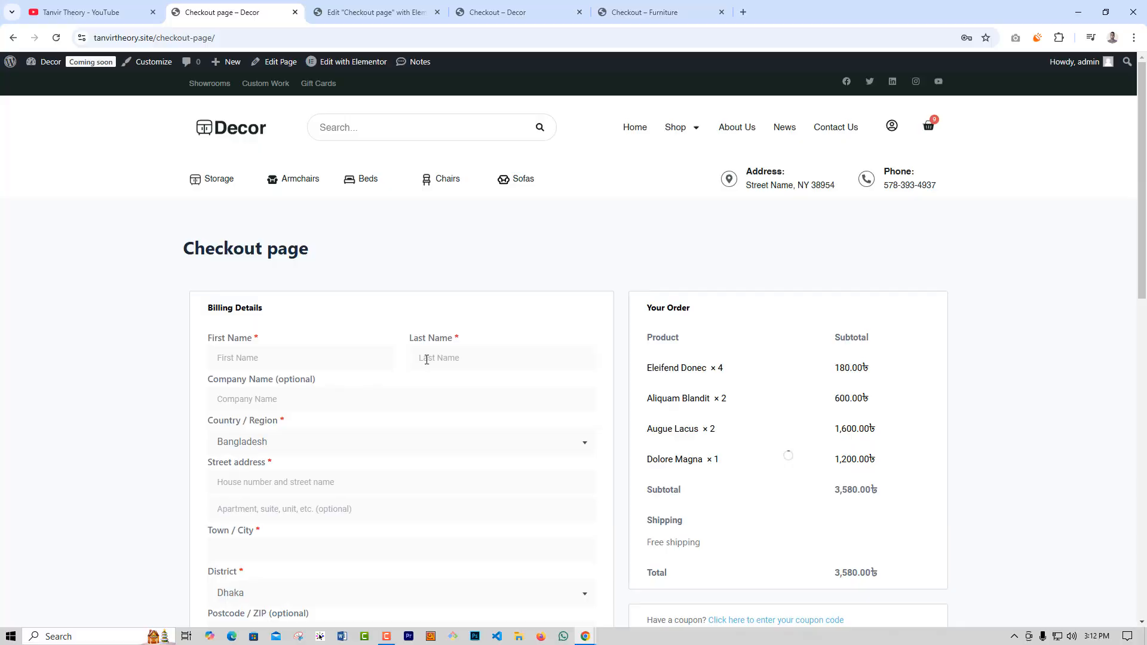
Examine the live checkout page's /checkout-page/ address, billing form, order summary and order notes sections
scroll(424, 359, "down", 6)
scroll(532, 455, "up", 7)
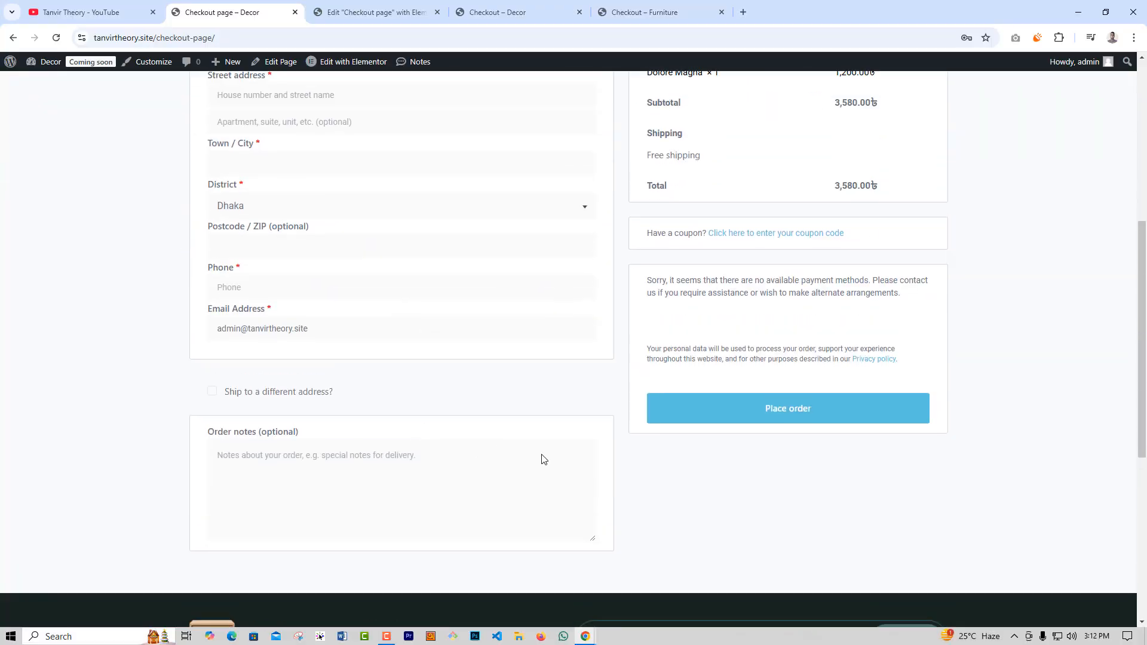
left_click_drag(216, 37, 153, 42)
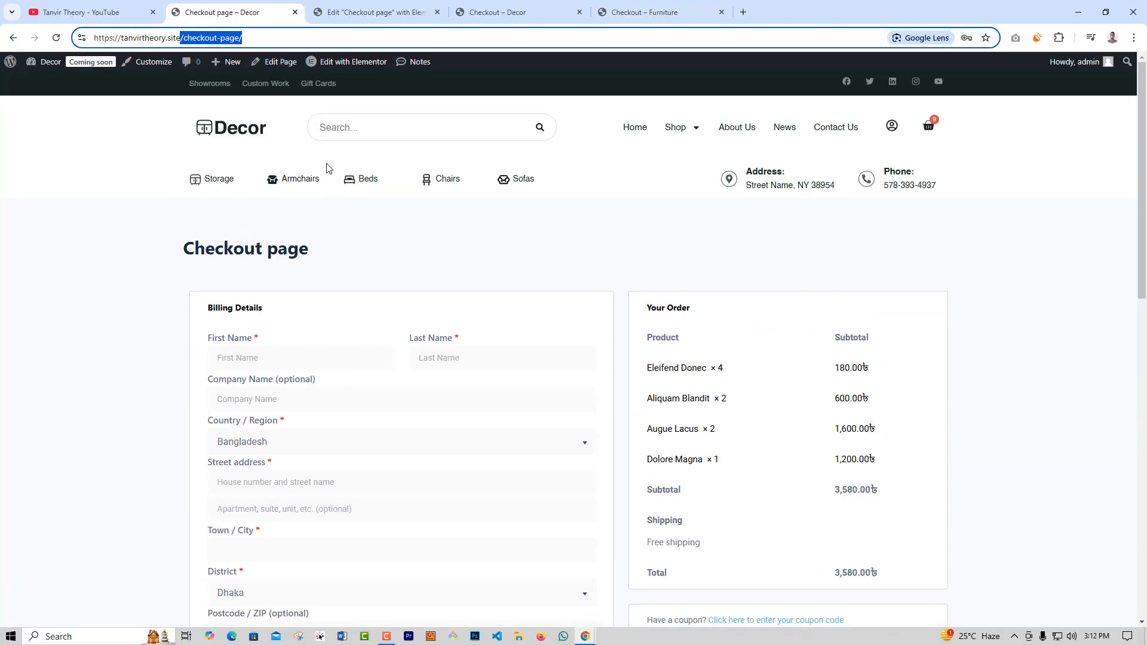
scroll(441, 340, "down", 6)
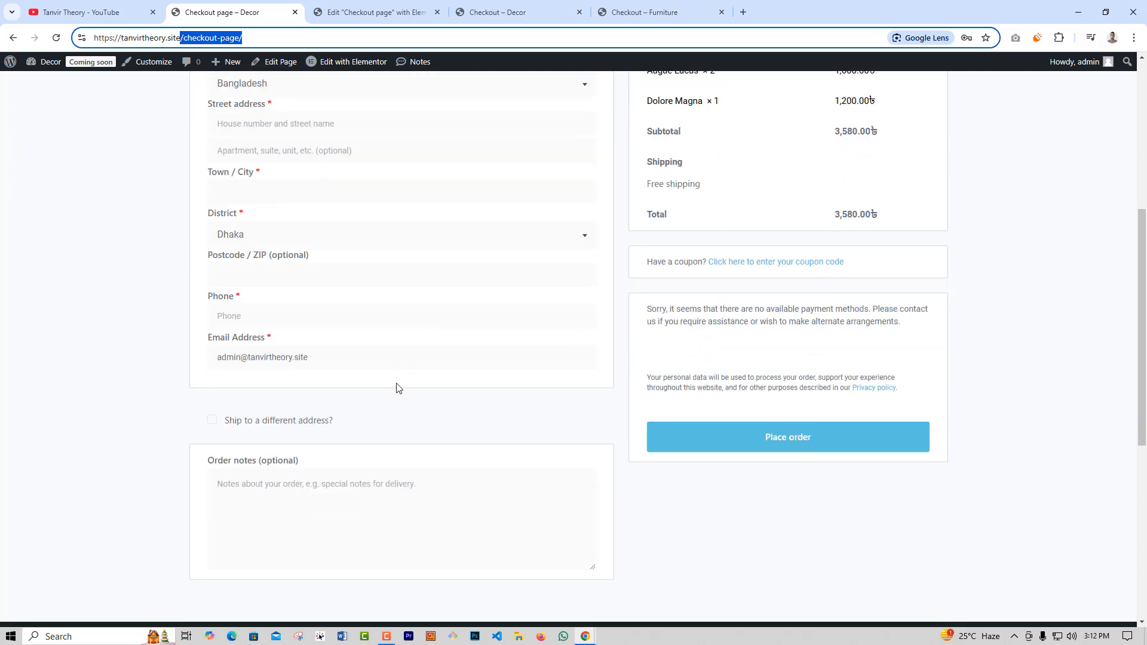
scroll(397, 387, "up", 3)
scroll(420, 372, "up", 3)
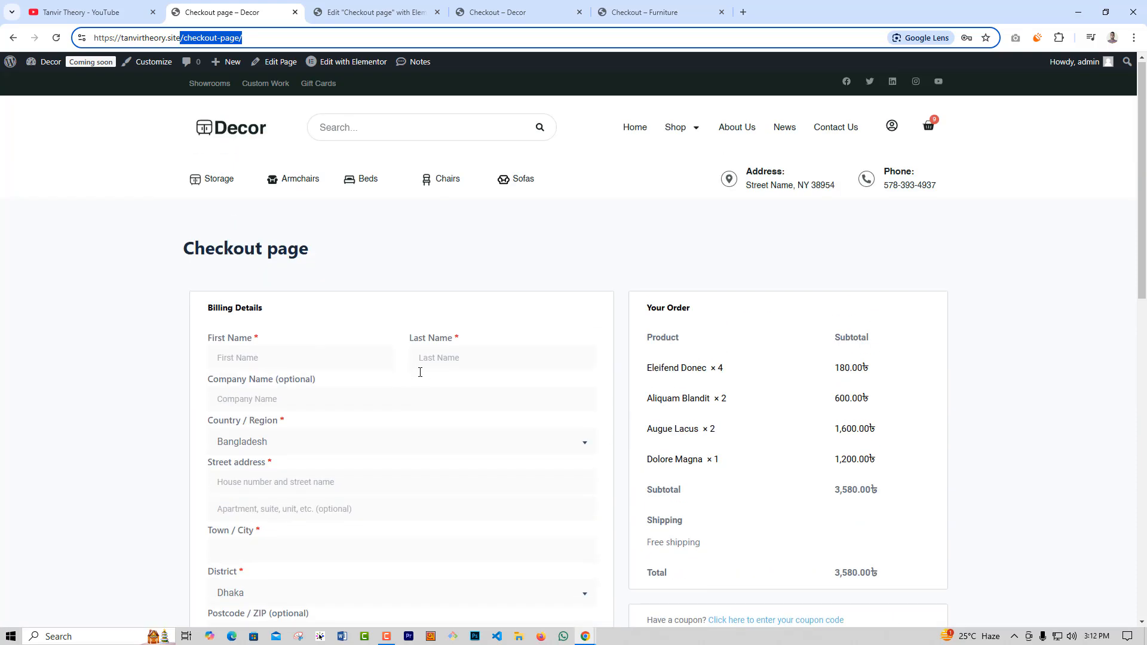
scroll(420, 372, "down", 3)
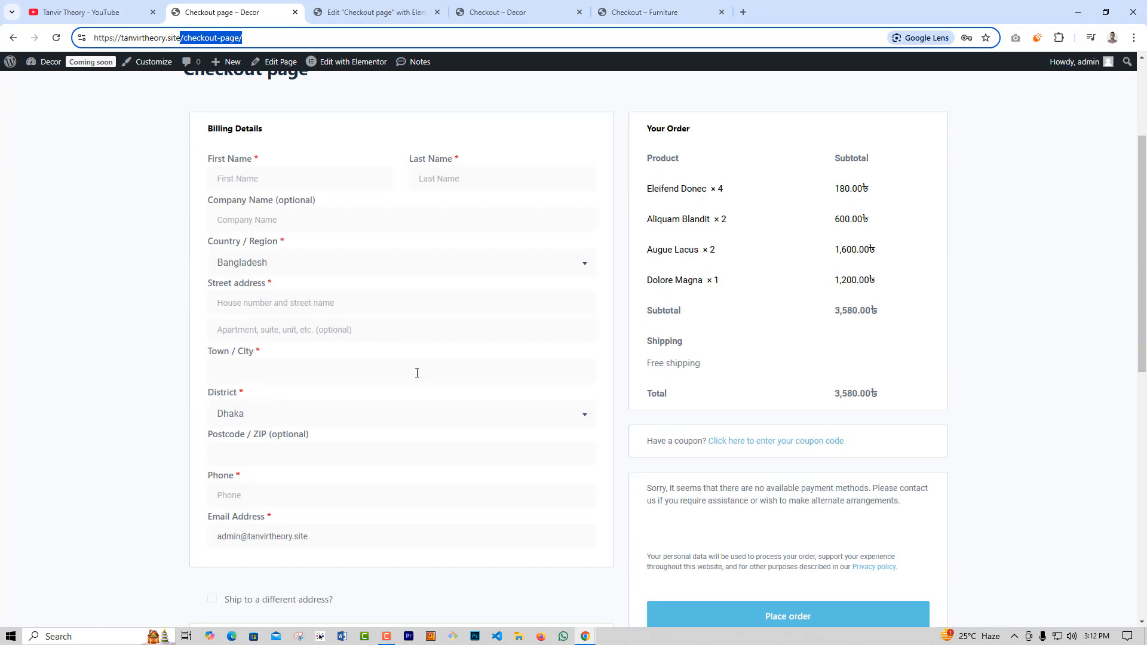